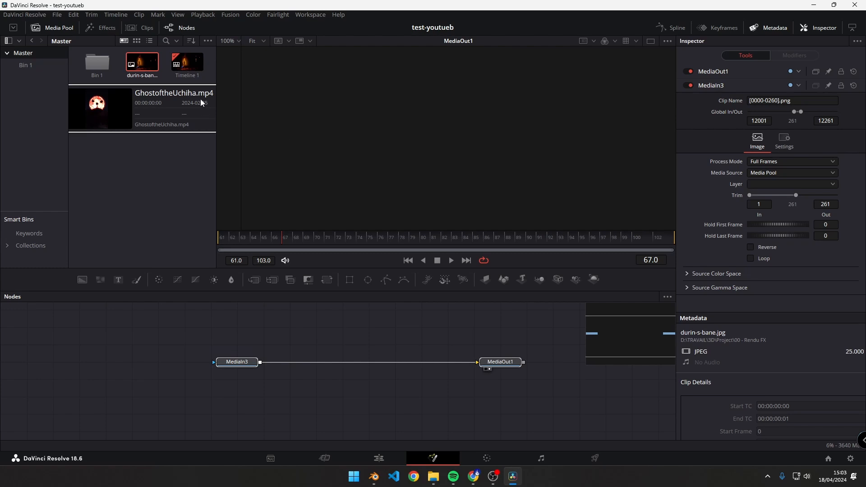
- Add another media input node for durin-s-bane.jpg below MediaIn3 in the node graph
key(ctrl+v)
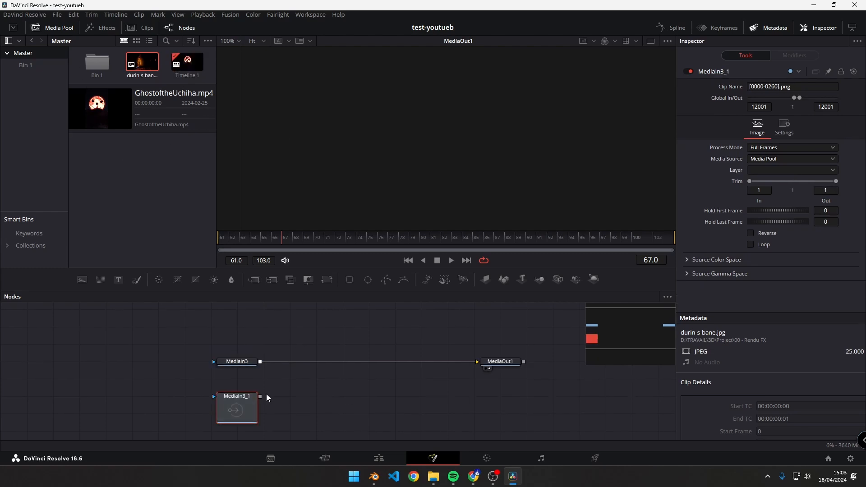
drag(260, 396, 351, 399)
- Switch to the Edit page and reopen the second durin-s-bane.jpg clip on the Fusion page
click(311, 14)
mouse_move(315, 27)
click(407, 47)
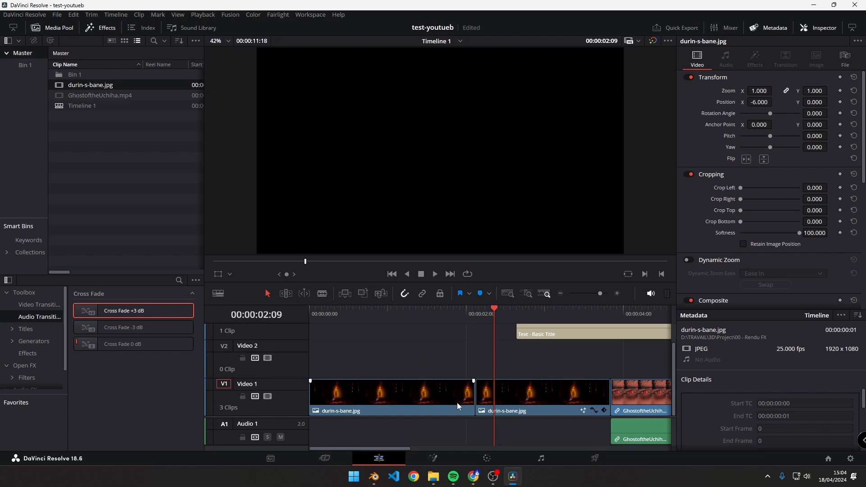
right_click(507, 395)
click(447, 398)
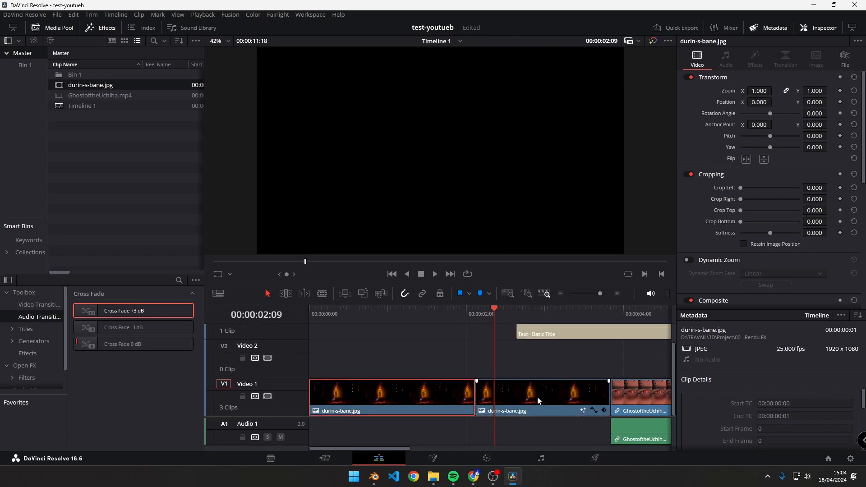
click(490, 401)
right_click(559, 397)
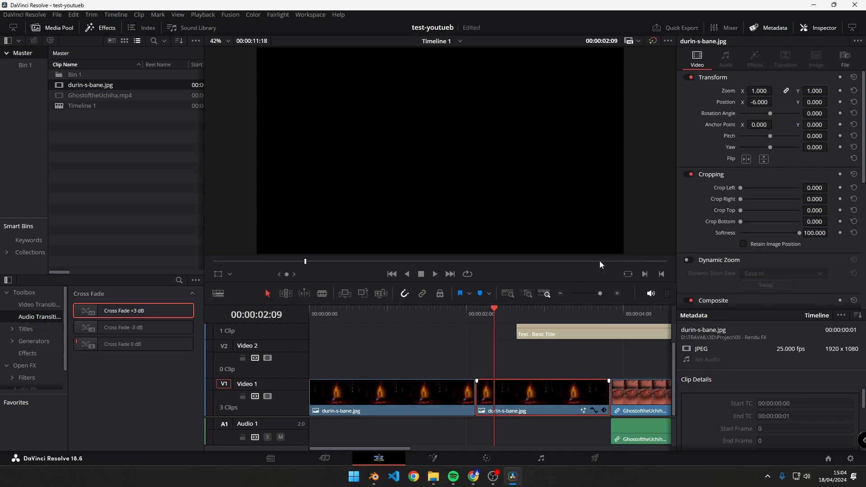
click(599, 260)
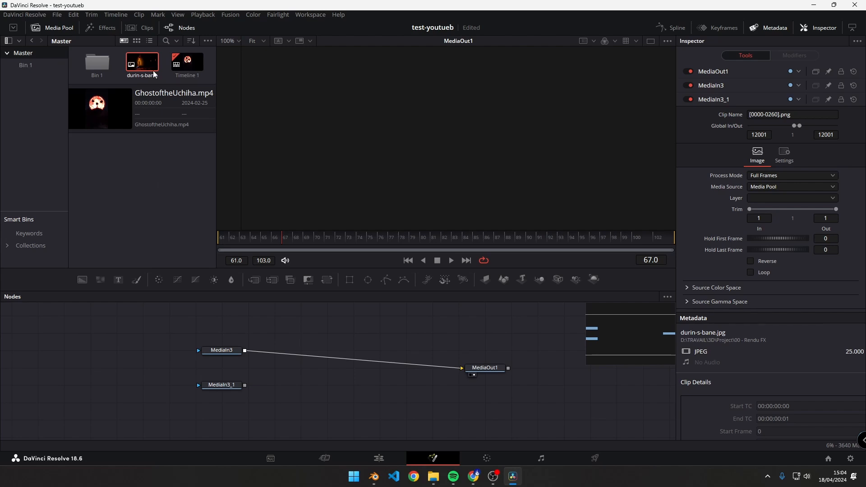
mouse_move(218, 151)
mouse_down()
mouse_move(333, 163)
mouse_move(196, 167)
mouse_move(217, 160)
mouse_up()
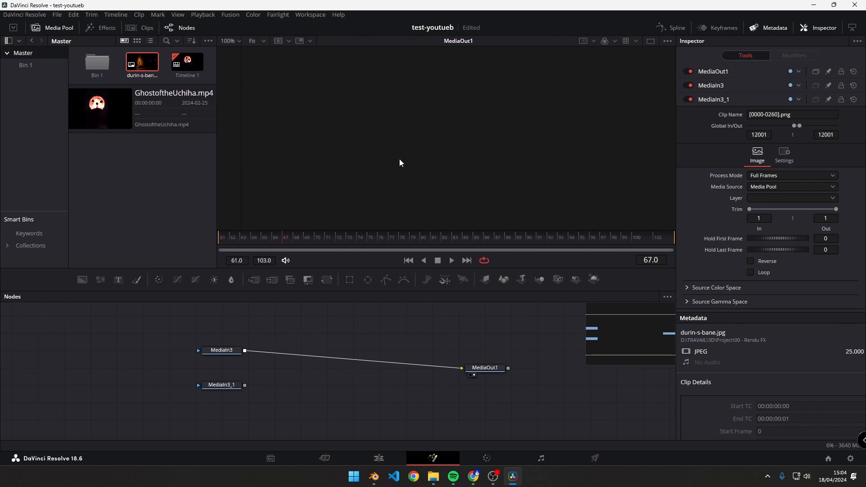
drag(249, 52, 666, 225)
mouse_move(666, 226)
mouse_down()
mouse_move(287, 79)
mouse_move(251, 51)
mouse_up()
mouse_move(252, 52)
mouse_down()
mouse_move(414, 124)
mouse_move(671, 219)
mouse_up()
drag(7, 306, 667, 437)
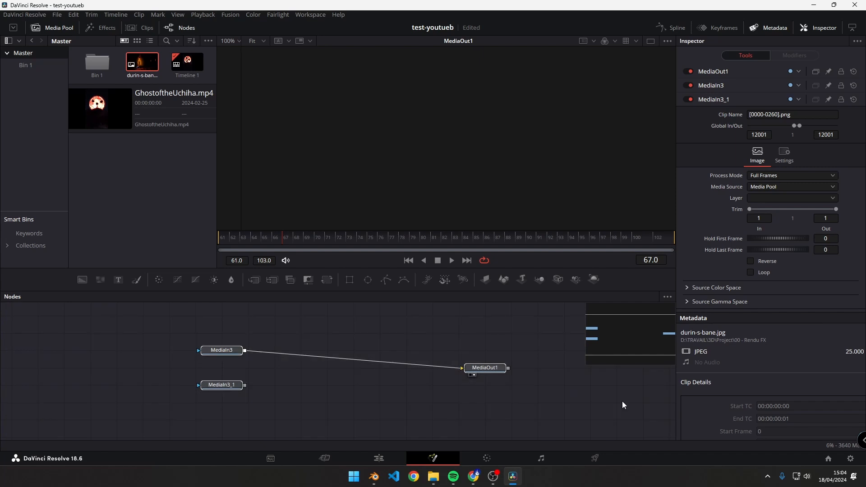
drag(8, 308, 631, 406)
drag(609, 413, 583, 413)
click(584, 412)
drag(235, 380, 339, 390)
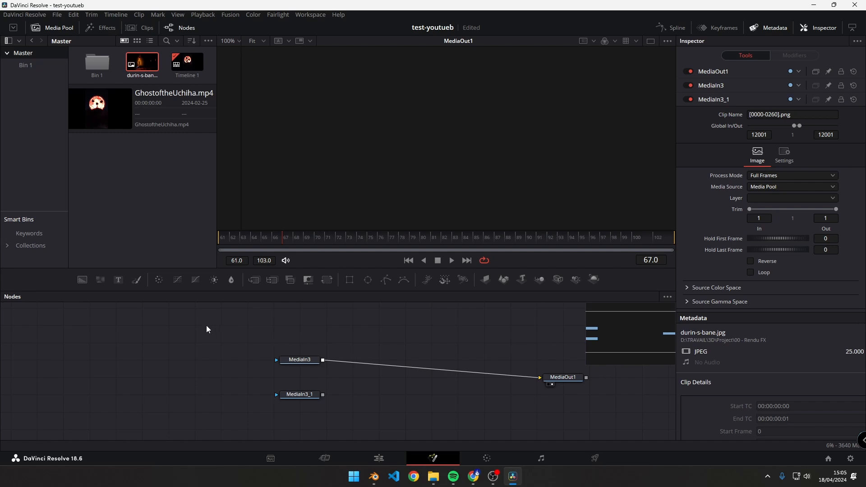
- Move MediaIn3_1 further below MediaIn3 and align MediaOut1 level with MediaIn3
drag(246, 328, 317, 420)
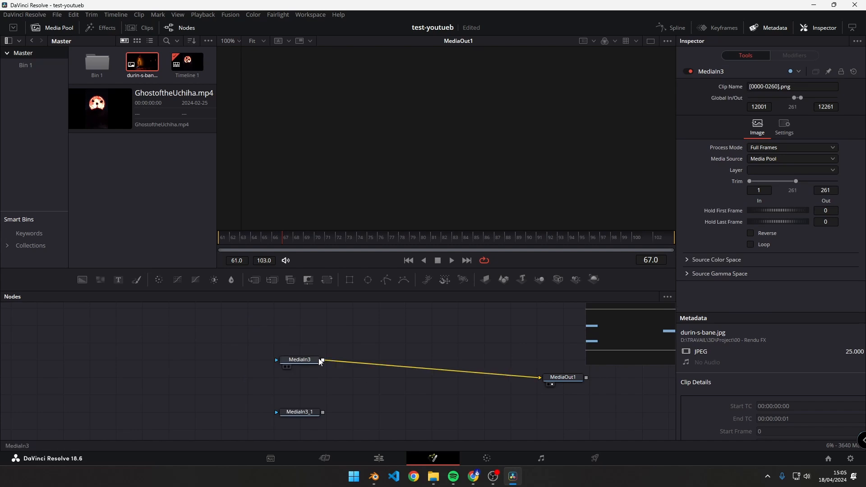
drag(260, 339, 340, 385)
drag(276, 337, 318, 375)
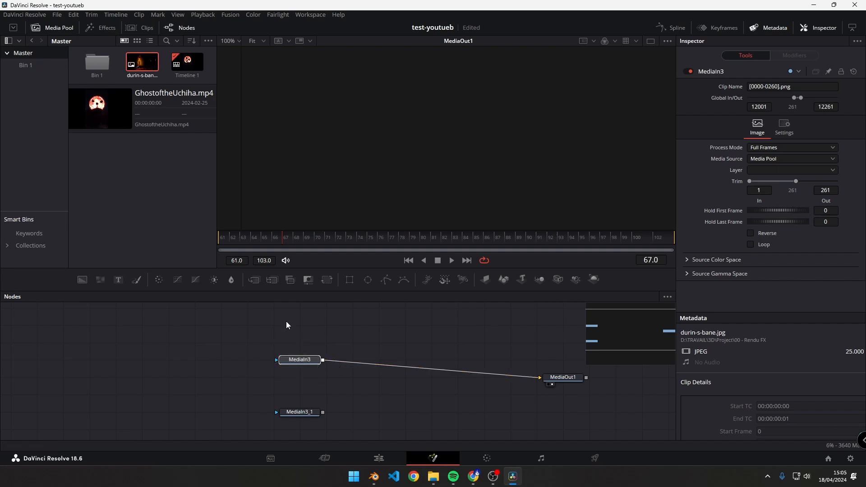
drag(563, 377, 537, 359)
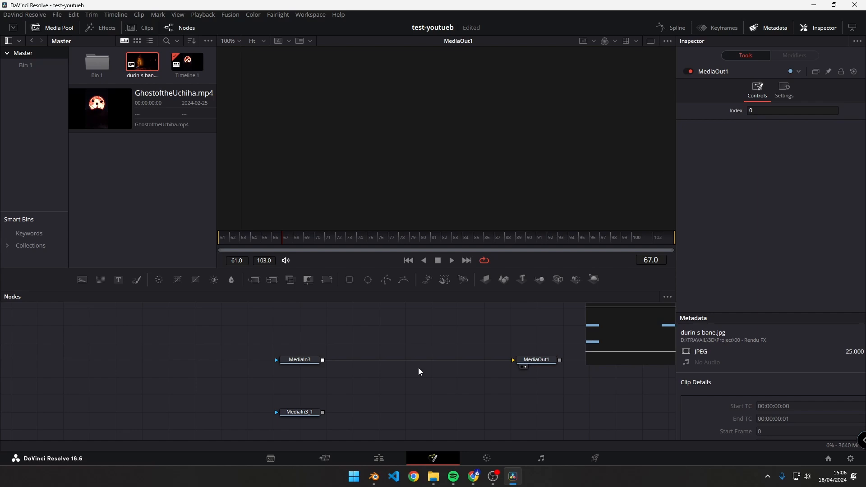
right_click(423, 329)
mouse_move(519, 177)
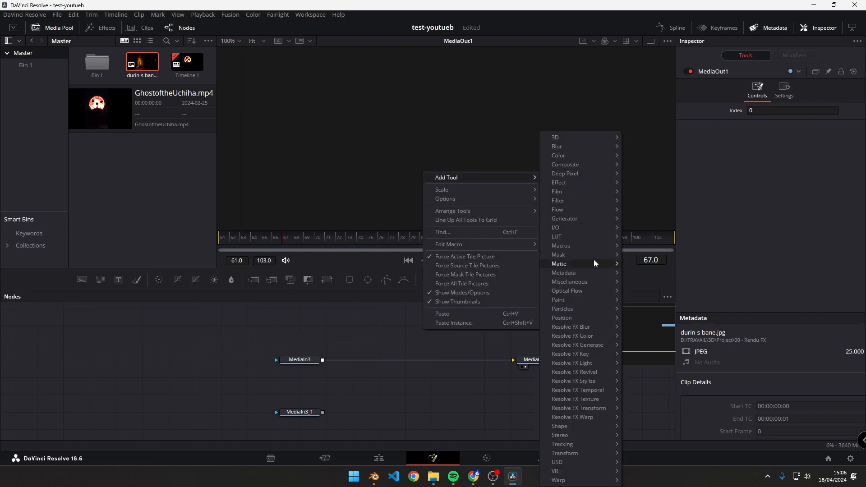
click(377, 376)
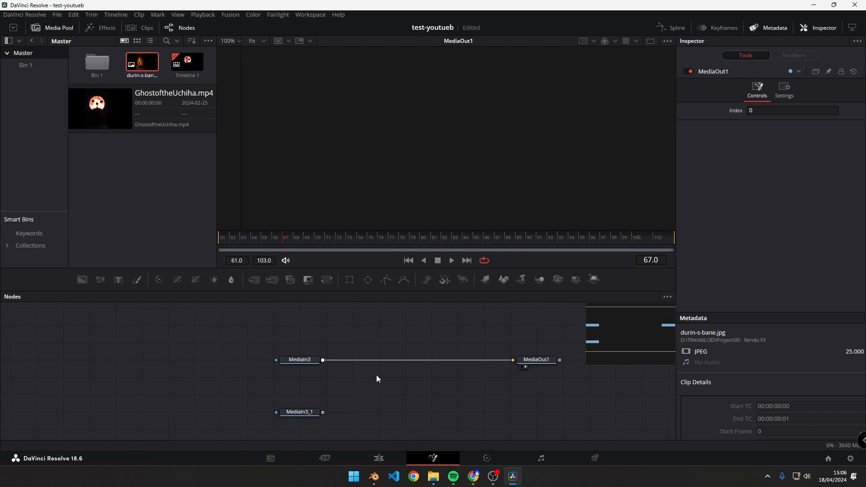
- Add a Color Corrector node and place it above the connection between MediaIn3 and MediaOut1
key(shift+space)
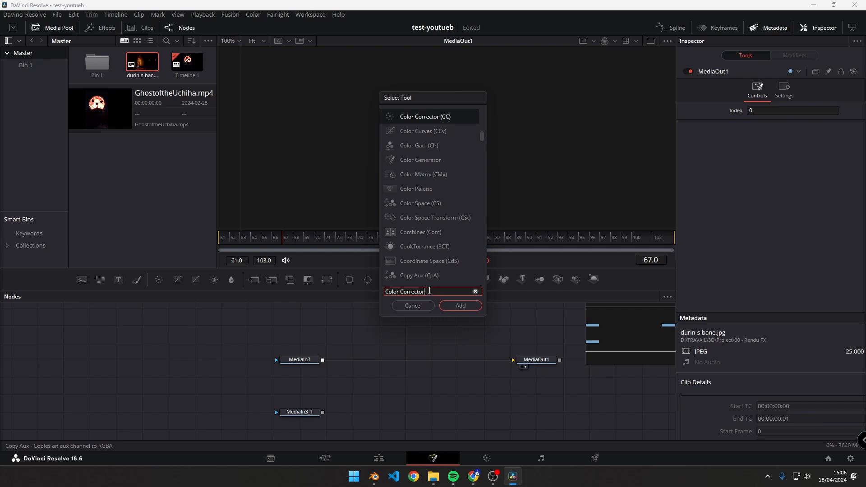
drag(429, 290, 410, 291)
click(416, 113)
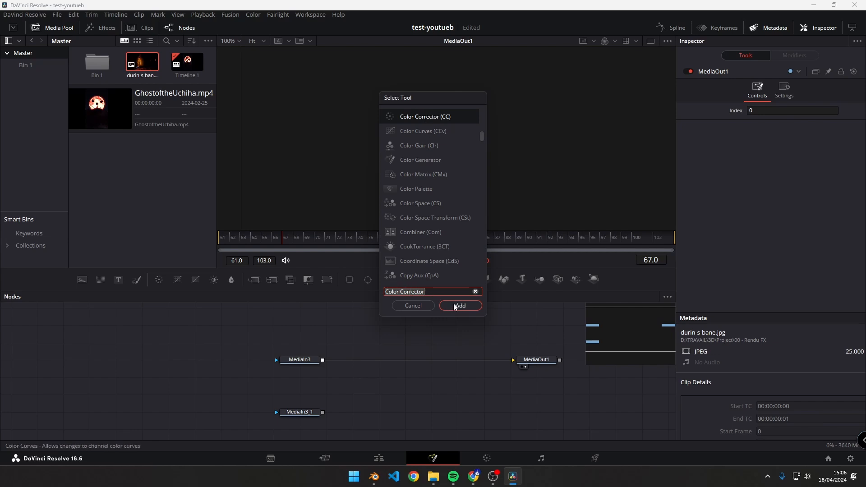
click(460, 305)
drag(462, 405, 407, 373)
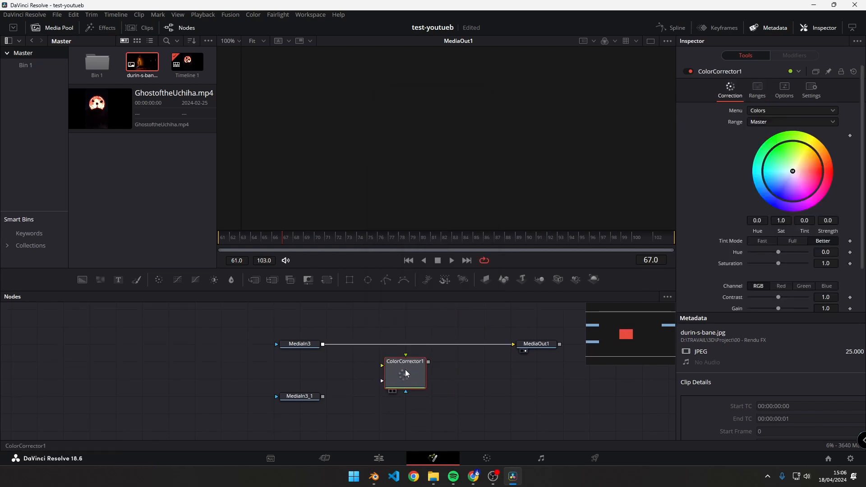
scroll(421, 392, up, 3)
drag(422, 423, 423, 353)
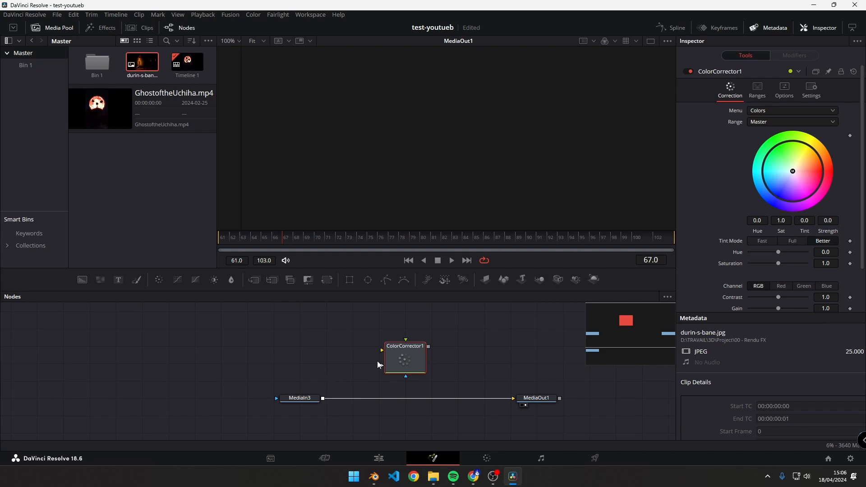
- Connect the ColorCorrector1 output to MediaOut1 and move ColorCorrector1 down closer to the media nodes
drag(382, 351, 339, 355)
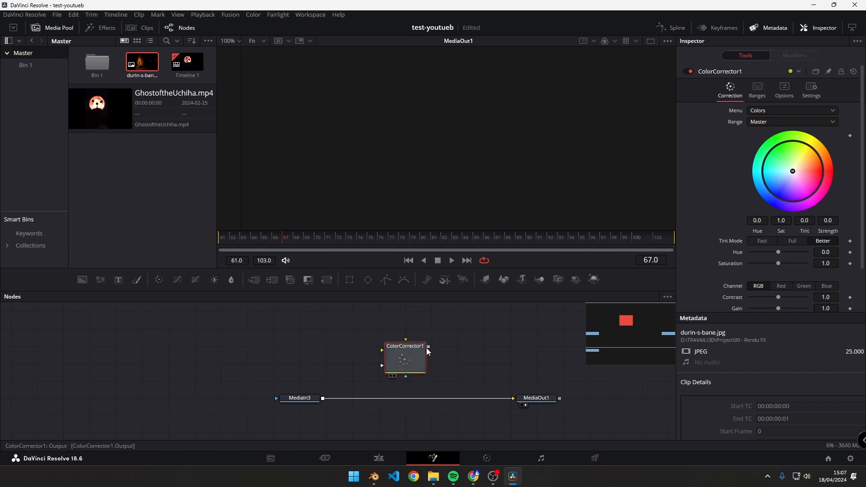
drag(465, 345, 515, 403)
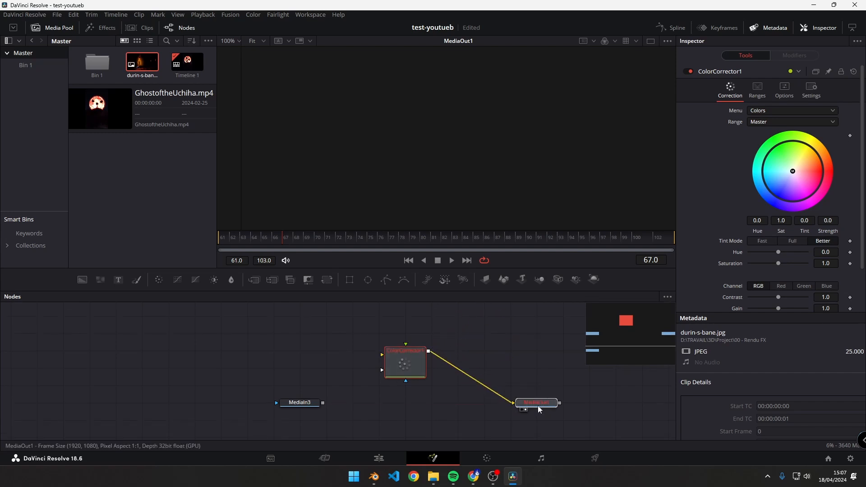
click(541, 407)
drag(405, 364, 405, 398)
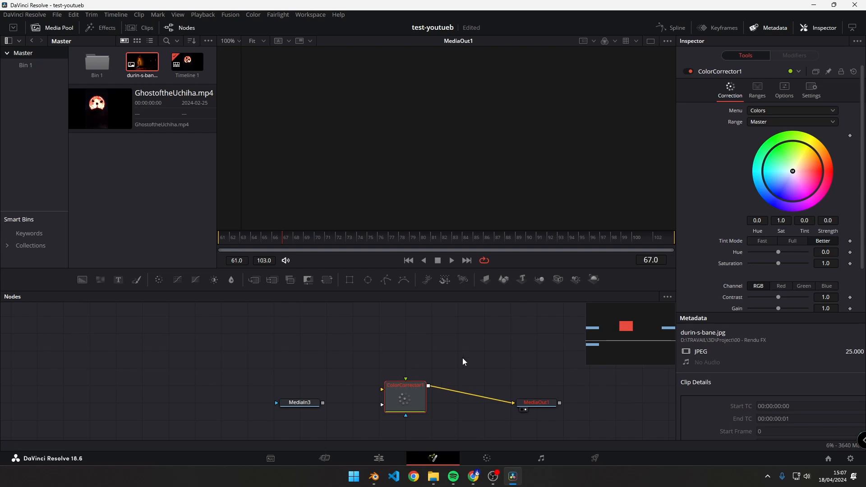
- Connect the MediaIn3 output to the background input of ColorCorrector1
drag(363, 358, 441, 421)
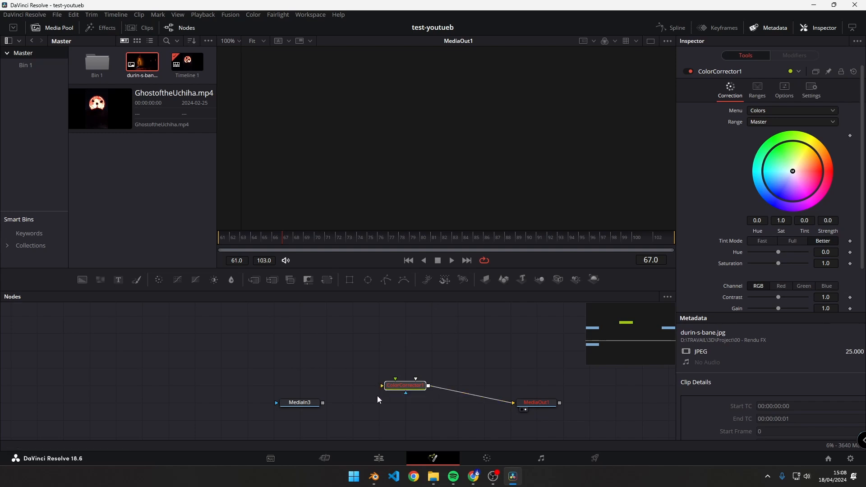
drag(338, 410, 339, 364)
key(ctrl+z)
key(ctrl+z)
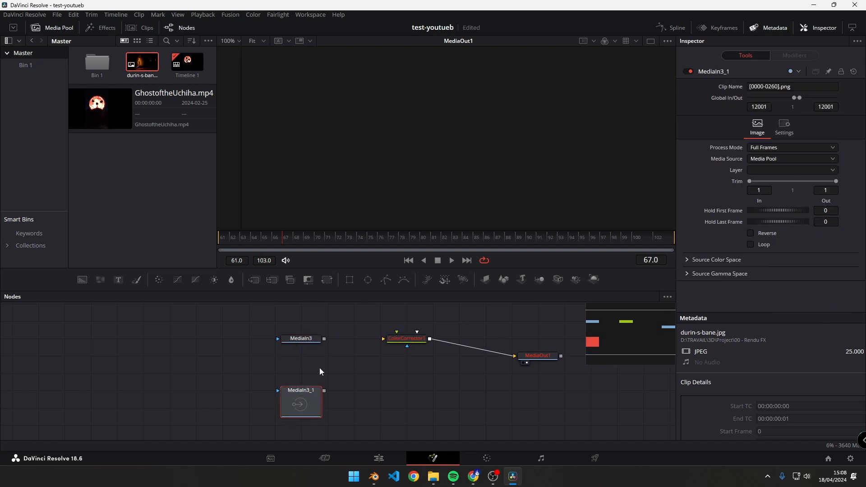
drag(334, 332, 282, 418)
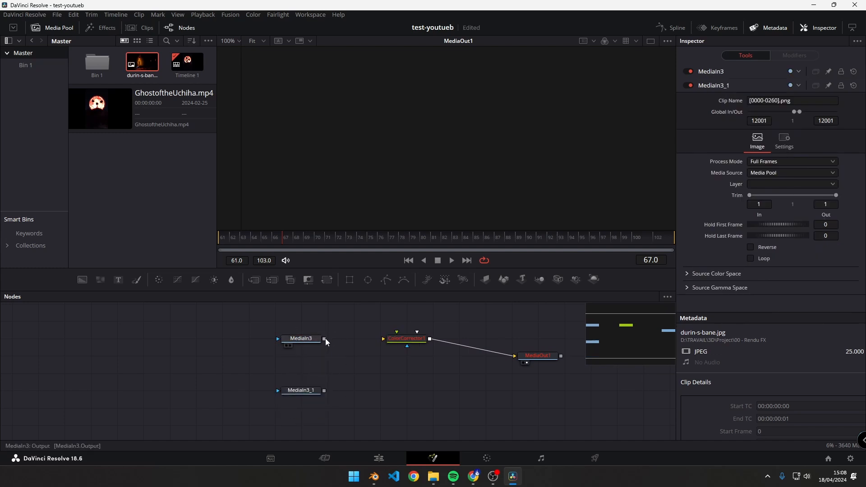
drag(324, 338, 382, 340)
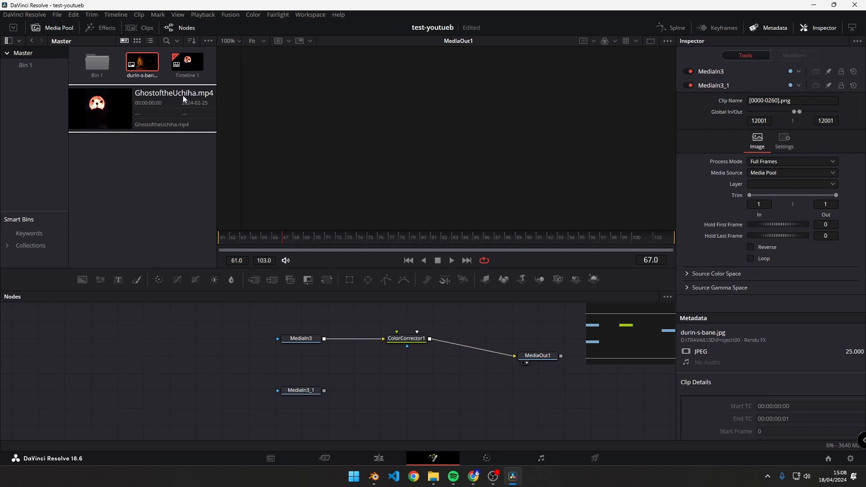
- Add durin-s-bane.jpg above MediaIn3 as a new media node and connect it to ColorCorrector1's background input
drag(156, 72, 334, 300)
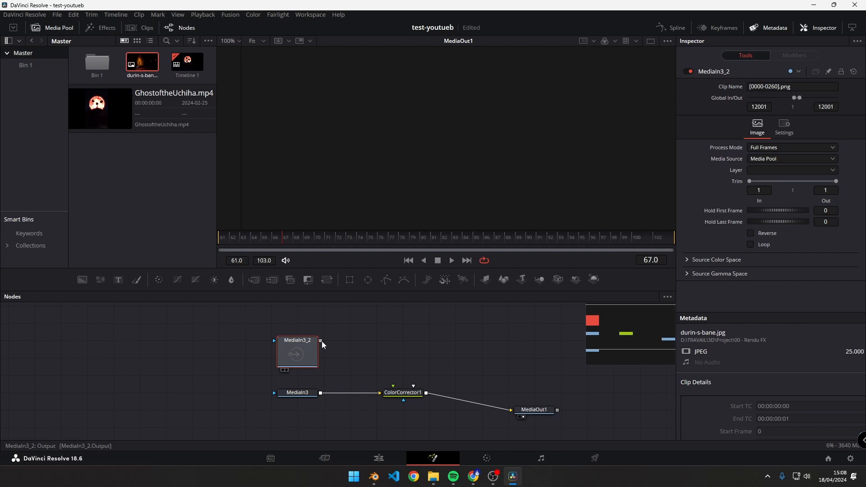
drag(321, 340, 379, 393)
click(353, 333)
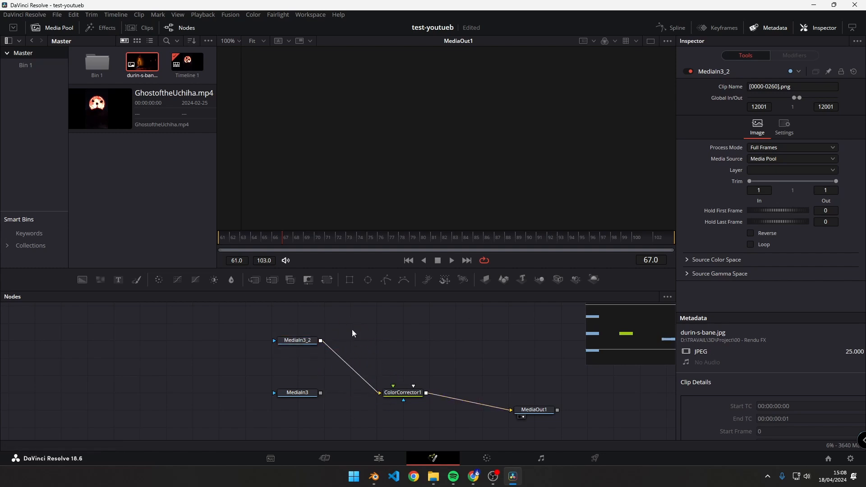
- Show ColorCorrector1 in the viewer, select MediaIn3_2 and move the playhead to frame 70
click(391, 400)
click(302, 343)
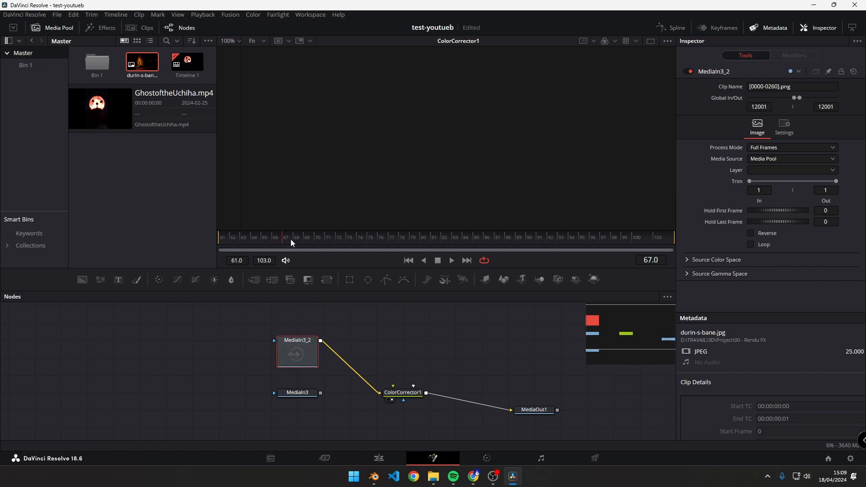
drag(291, 240, 350, 240)
- Extend MediaIn3_2's global range by lowering its Global In to 61
drag(767, 108, 769, 108)
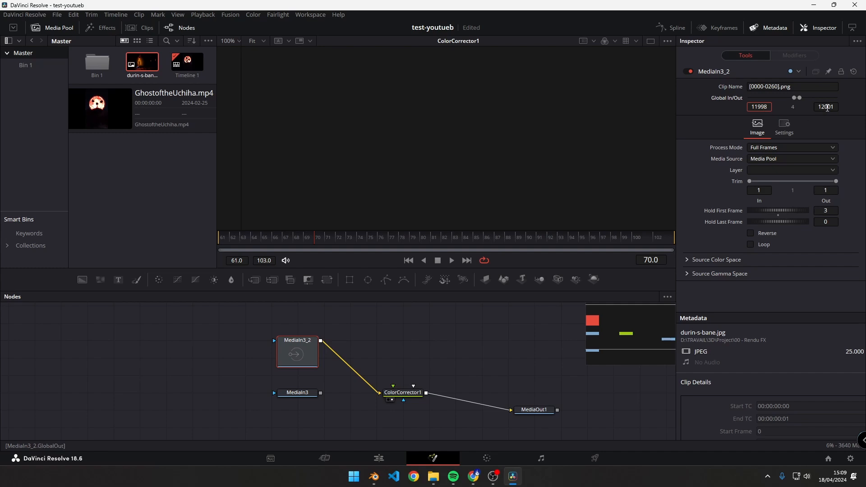
double_click(825, 106)
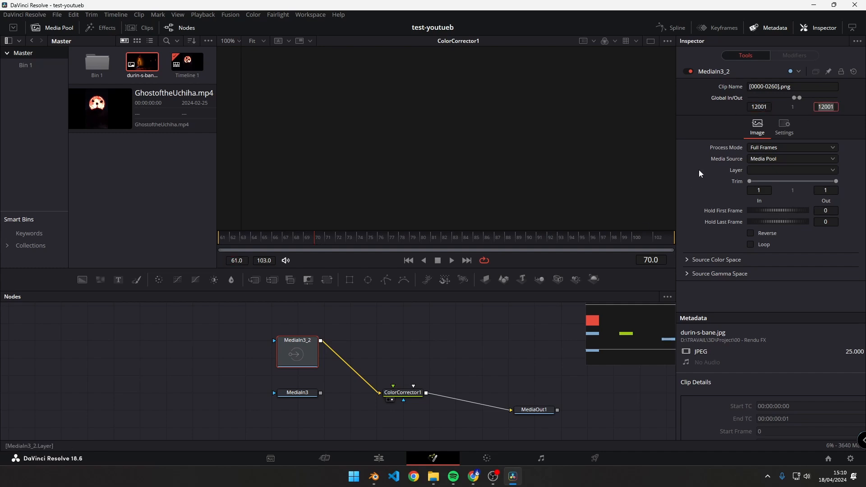
drag(794, 98, 746, 95)
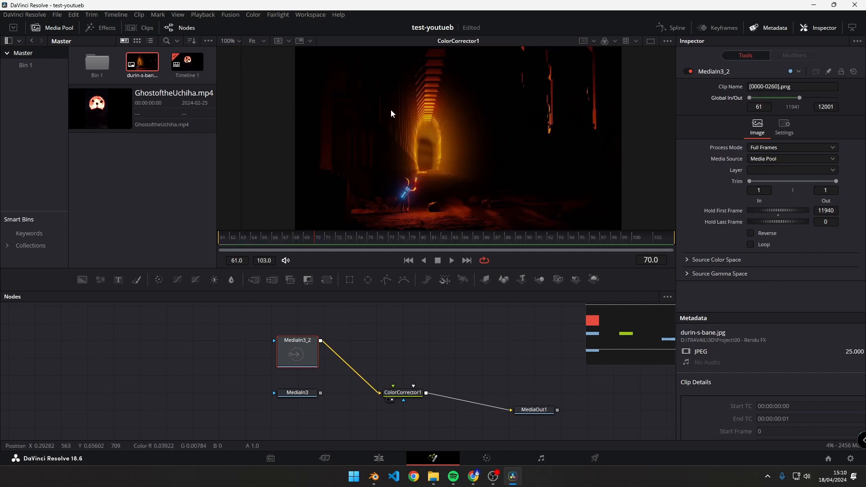
- Set MediaIn3_2's layer to <no layers>, lower its Global In to -420 and scrub to frame 75
click(804, 169)
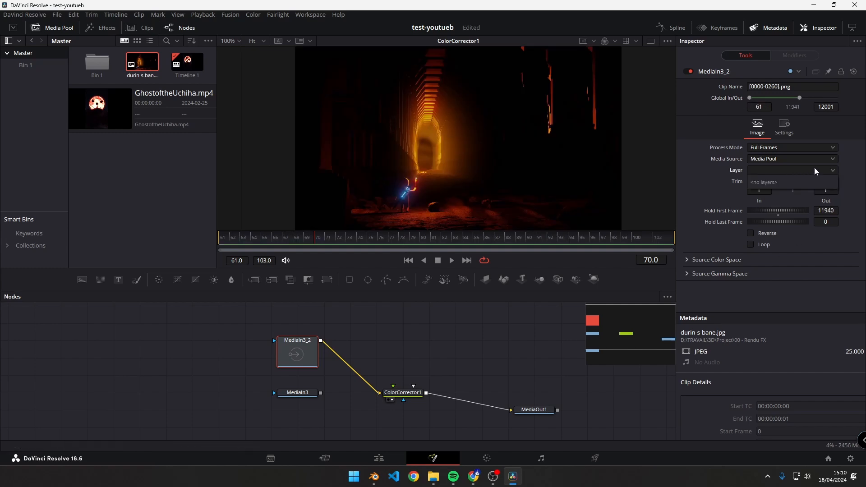
click(764, 181)
mouse_move(789, 98)
mouse_down()
mouse_move(727, 102)
mouse_move(788, 98)
mouse_up()
click(405, 244)
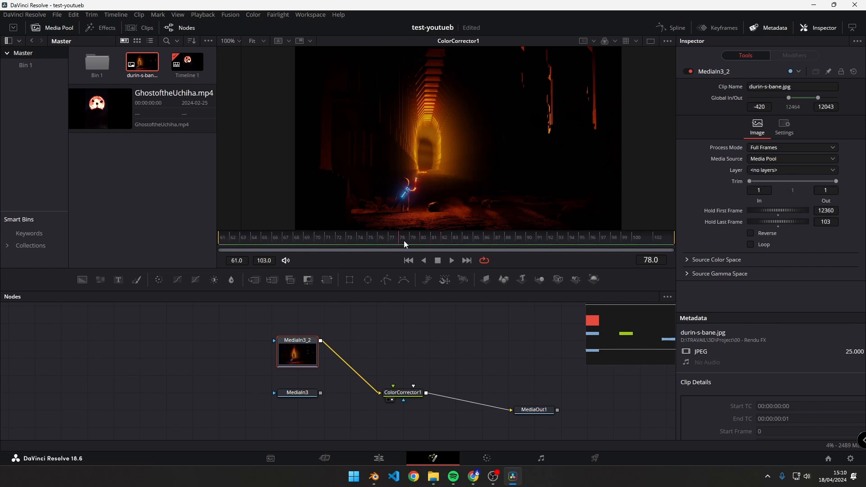
drag(507, 237, 379, 235)
- Set MediaIn3_2's Global In to 0 and Global Out to 80
click(764, 107)
text(0)
click(830, 107)
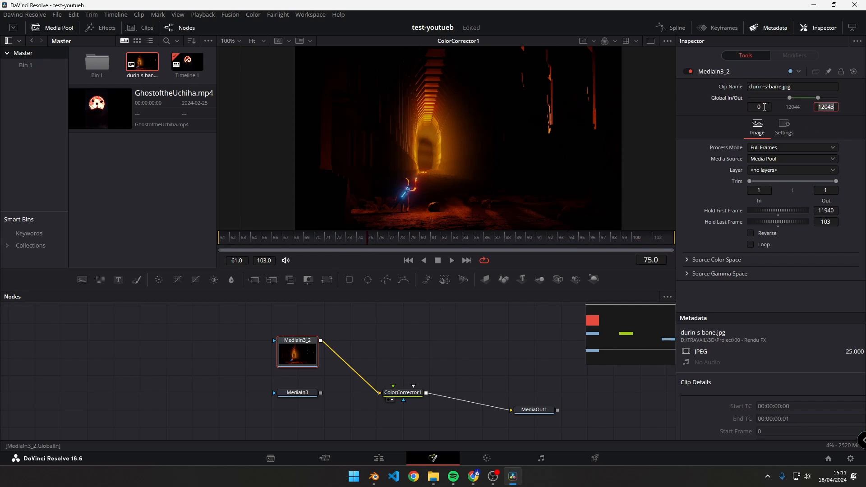
text(80)
key(Tab)
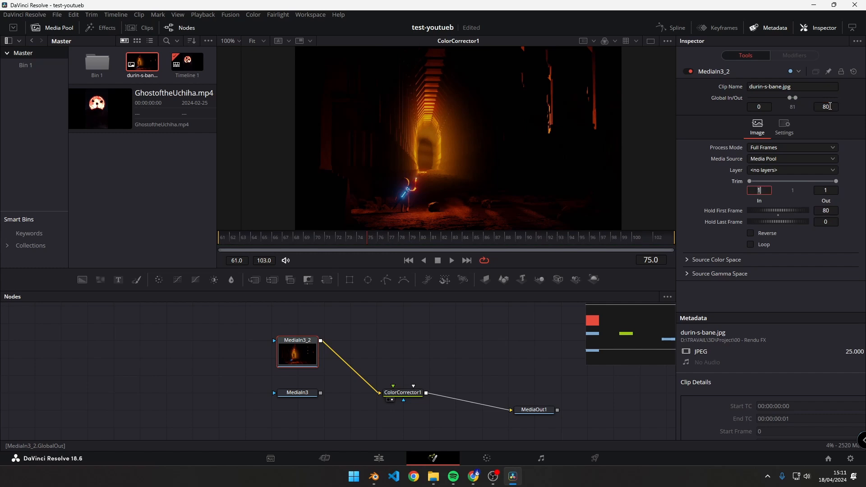
- Check frames 80 and 81, and try MediaIn3_2's Global Out at 82 and again at 80
click(424, 240)
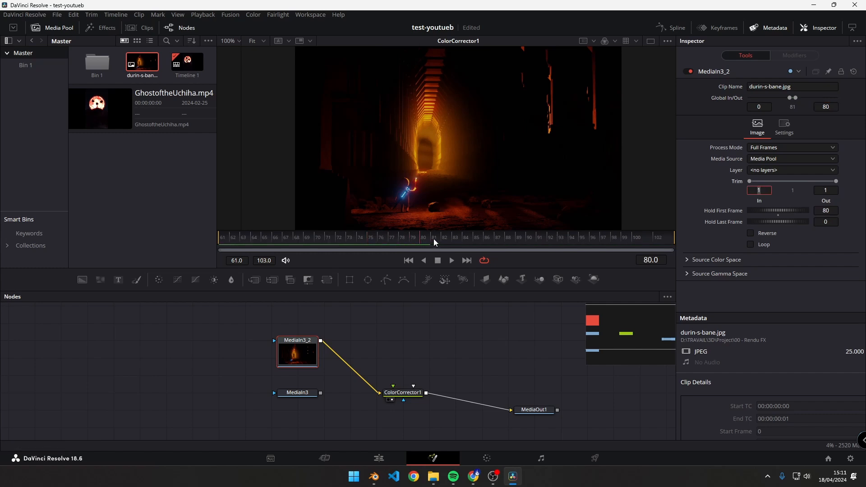
click(433, 239)
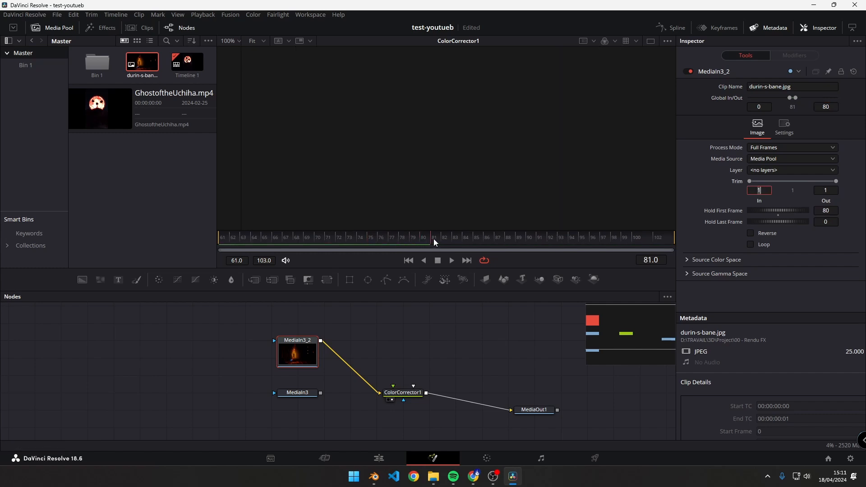
click(832, 107)
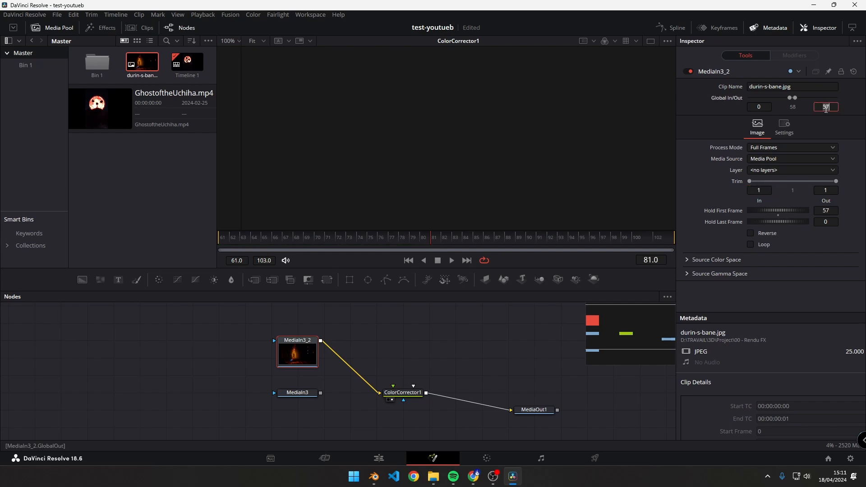
key(BackSpace)
text(2)
key(Tab)
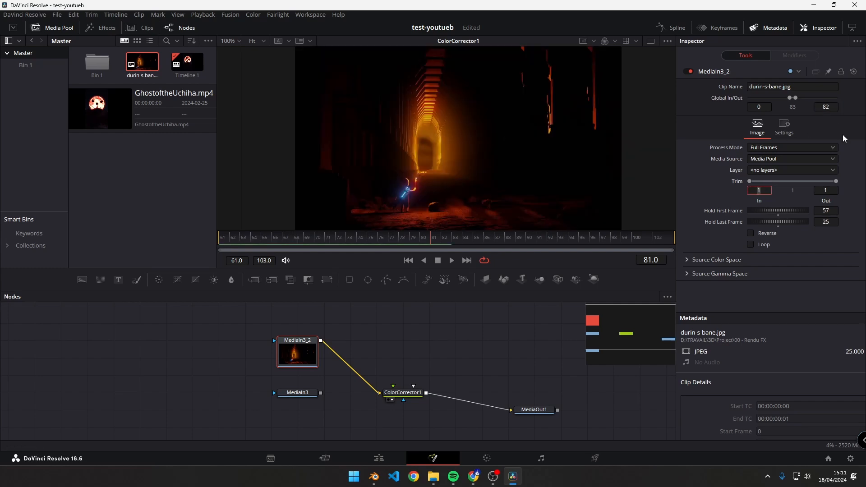
double_click(827, 107)
text(80)
key(Tab)
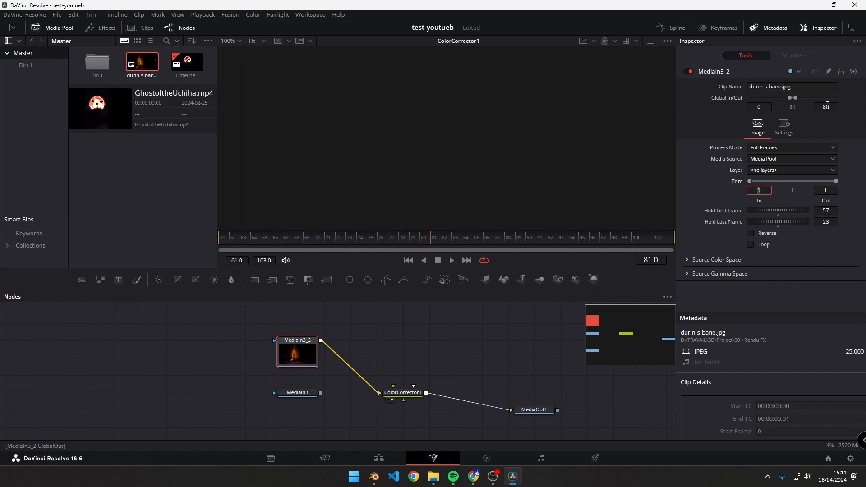
- Set MediaIn3_2's Global Out to 103 and scrub through the timeline to frame 103
double_click(826, 107)
text(103)
key(Tab)
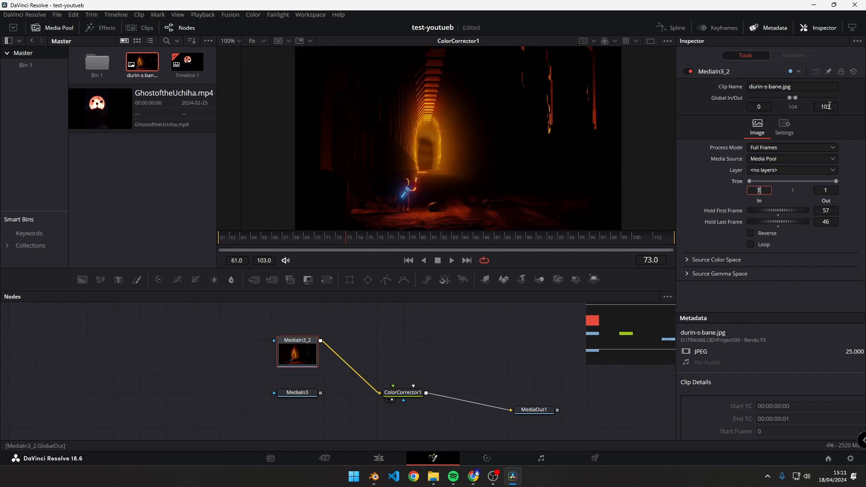
drag(351, 240, 665, 244)
- Delete the unconnected MediaIn3 and MediaIn3_1 nodes and line up the remaining chain in one row
drag(105, 411, 318, 323)
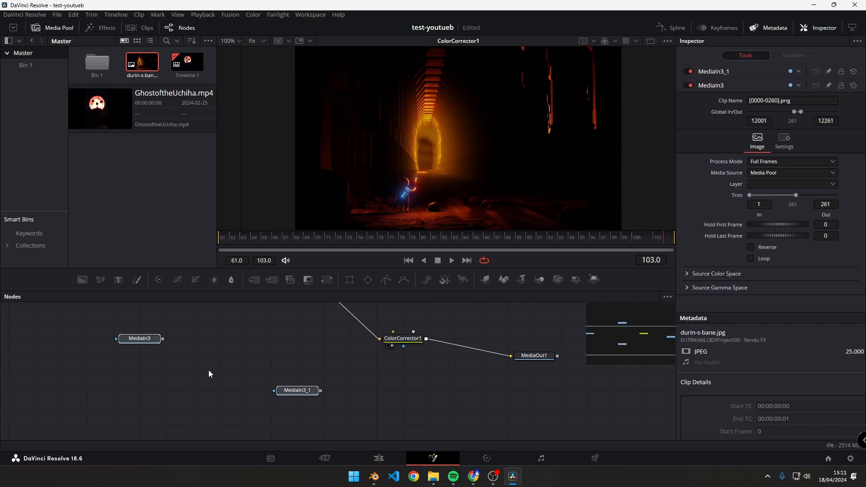
click(144, 342)
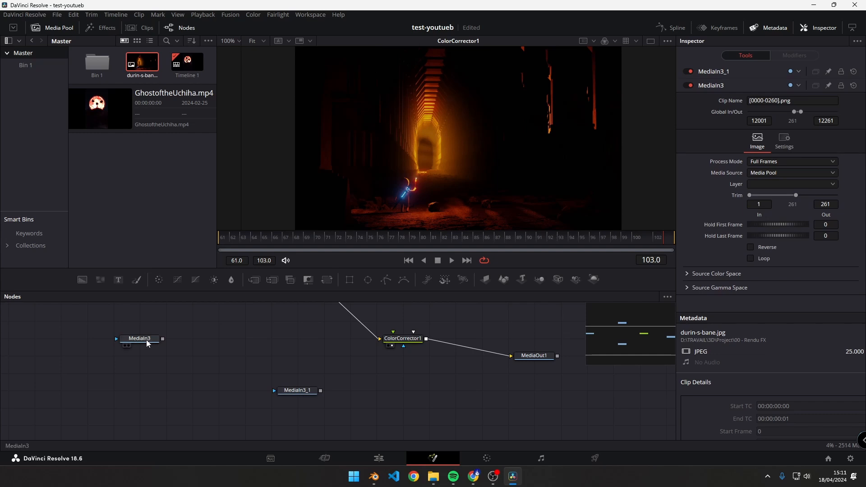
drag(145, 342, 296, 358)
key(Delete)
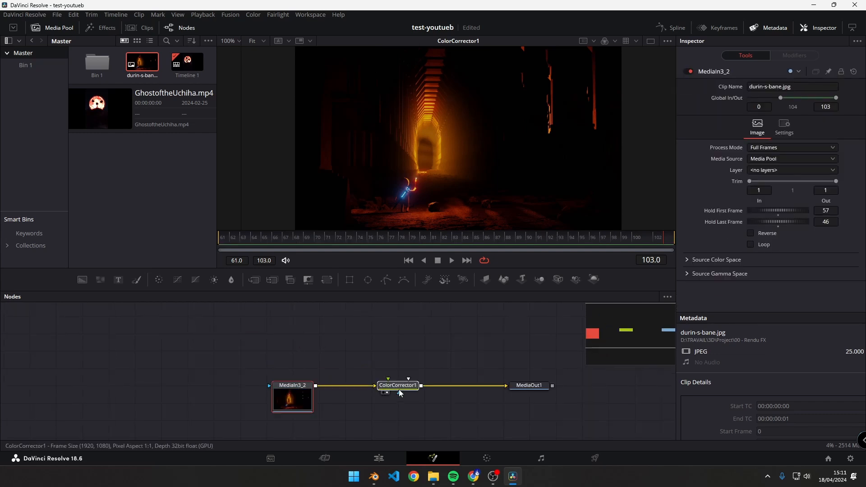
click(399, 389)
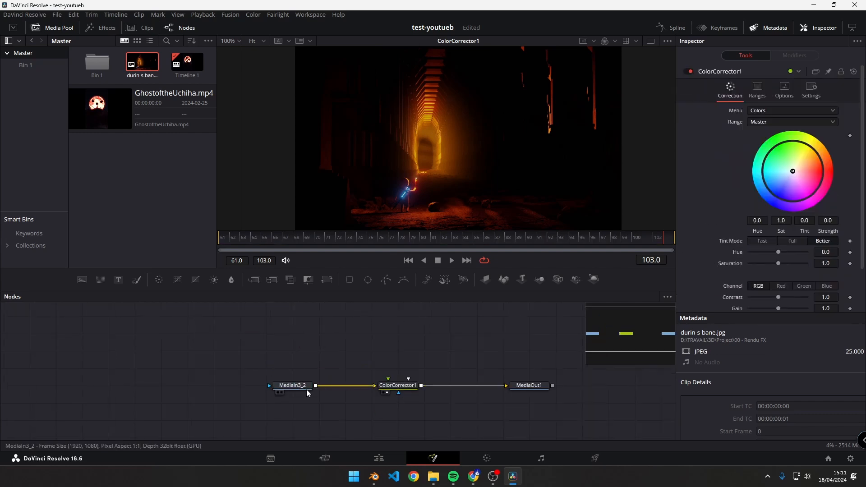
- Review the node chain by selecting MediaIn3_2, ColorCorrector1 and MediaOut1 in turn
click(295, 387)
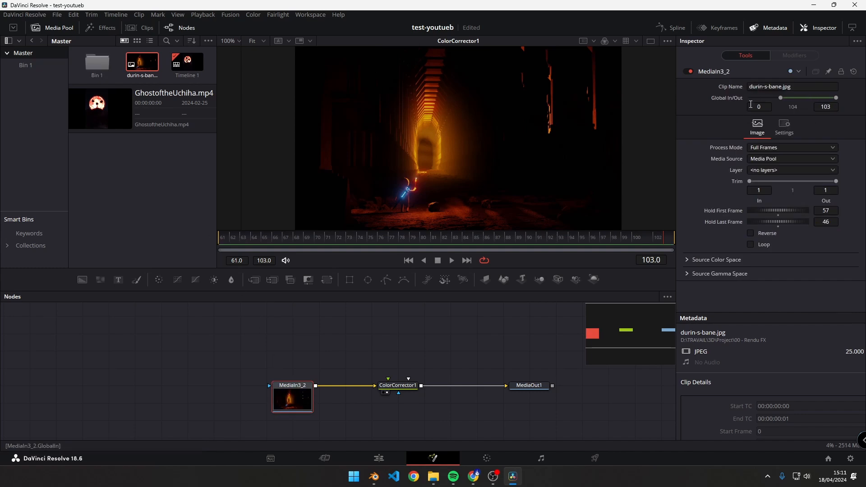
click(829, 107)
click(398, 385)
drag(359, 361, 429, 423)
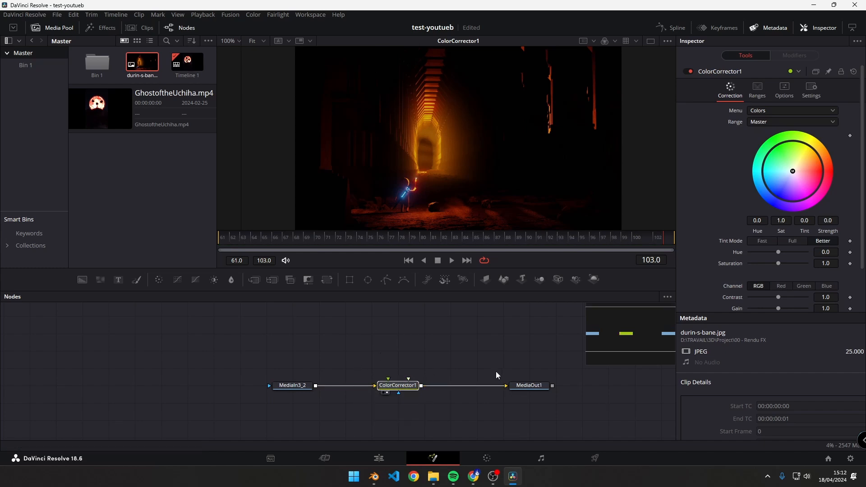
drag(486, 363, 566, 410)
drag(562, 359, 488, 404)
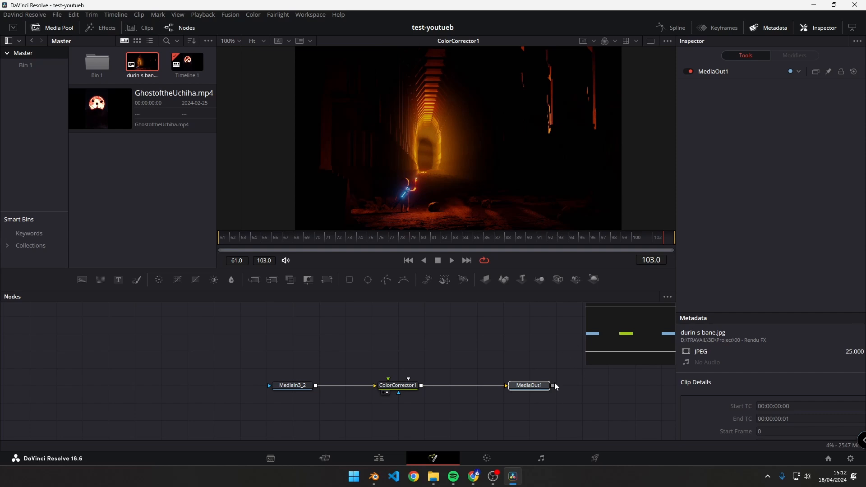
- Tint the image orange on ColorCorrector1's color wheel, with Tint -0.9088 and Strength 0.668
click(397, 386)
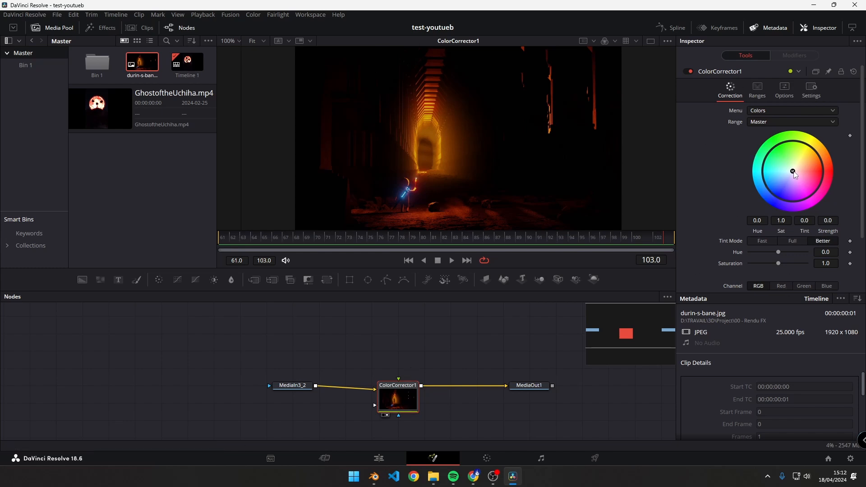
drag(793, 171, 813, 158)
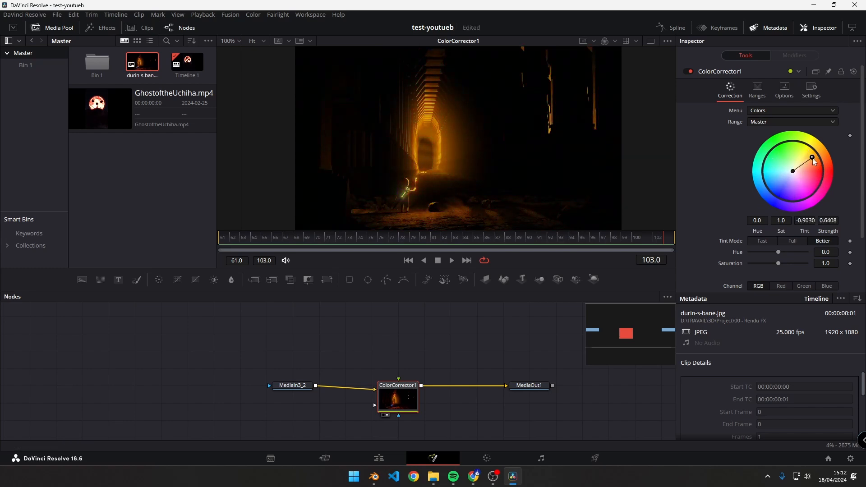
- Compare MediaIn3_2 and ColorCorrector1 in the viewer, and set up two side-by-side viewers showing both nodes
click(288, 384)
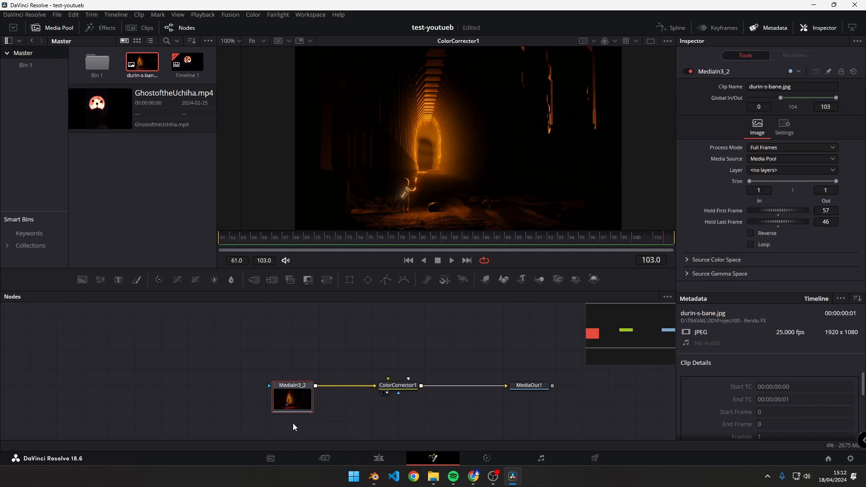
click(282, 415)
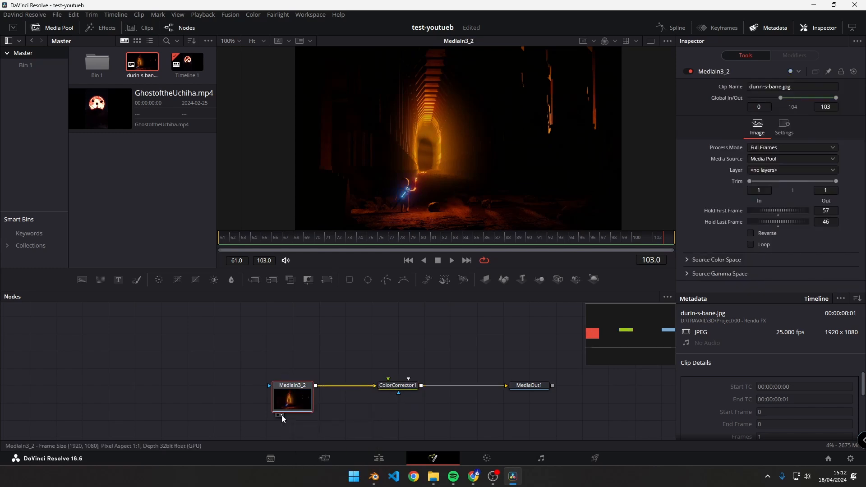
click(388, 393)
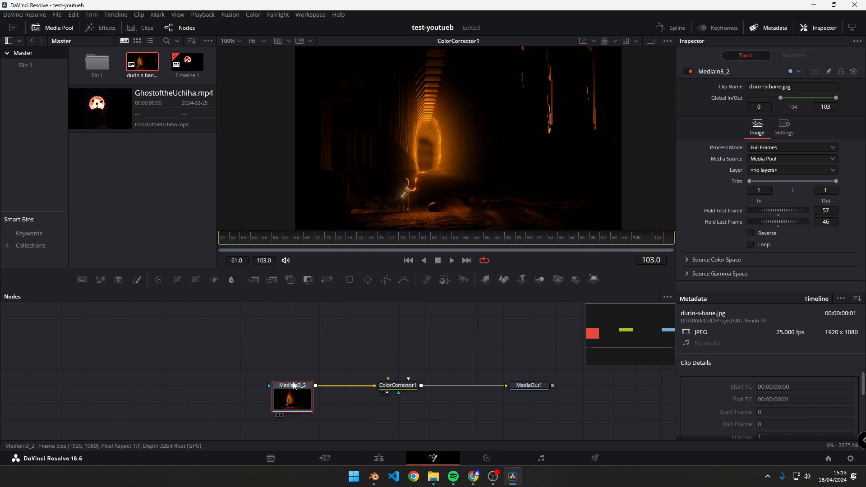
click(277, 416)
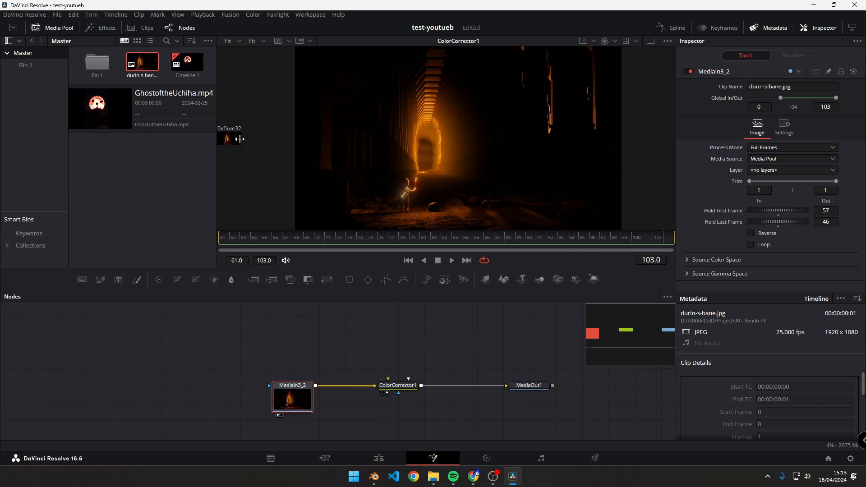
drag(242, 162, 435, 179)
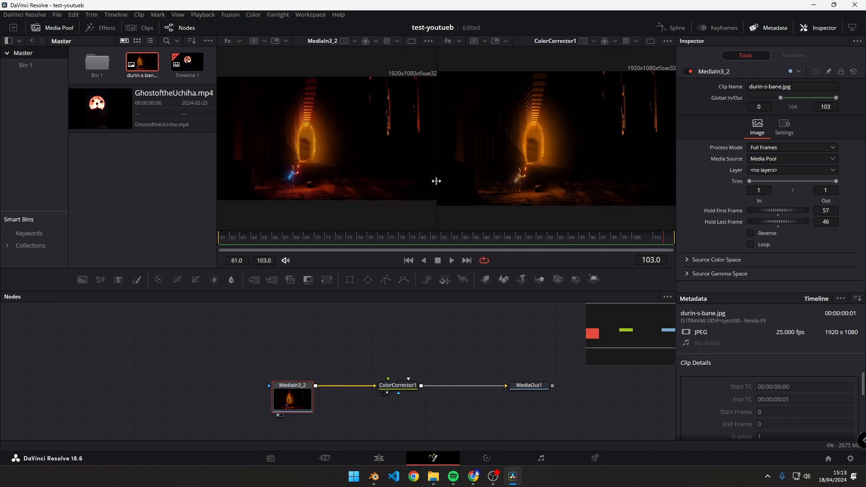
- Tint the image red on ColorCorrector1's color wheel, with Tint -5.9965 and Strength 1.0
click(398, 386)
drag(799, 194, 822, 171)
- Try ColorCorrector1's sliders with Hue -0.02, Saturation 0.95, Lift -0.42 and Gamma 1.03, and reset them to their defaults
scroll(729, 234, down, 2)
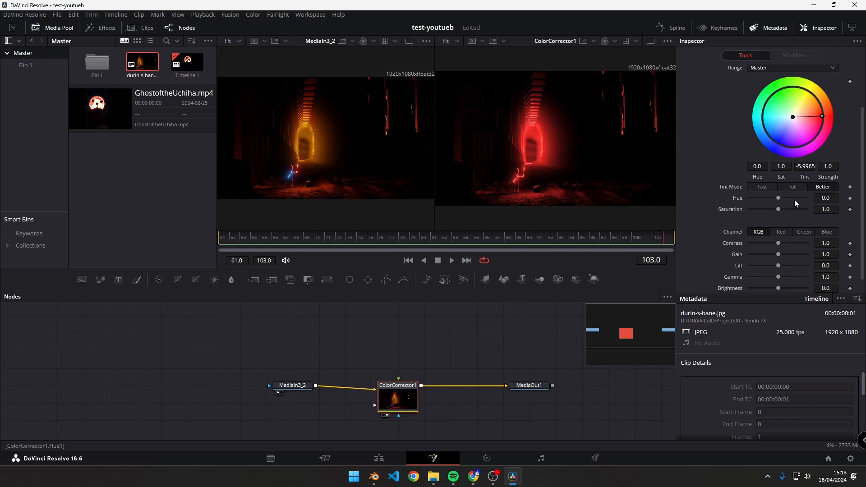
mouse_move(779, 208)
mouse_down()
mouse_move(752, 202)
mouse_move(778, 202)
mouse_up()
drag(781, 244, 766, 252)
click(778, 258)
click(778, 247)
scroll(786, 242, down, 1)
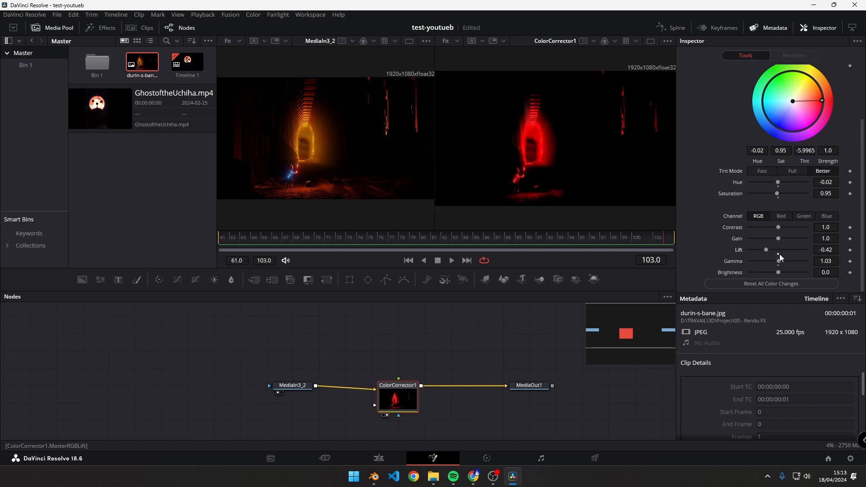
click(778, 254)
click(771, 283)
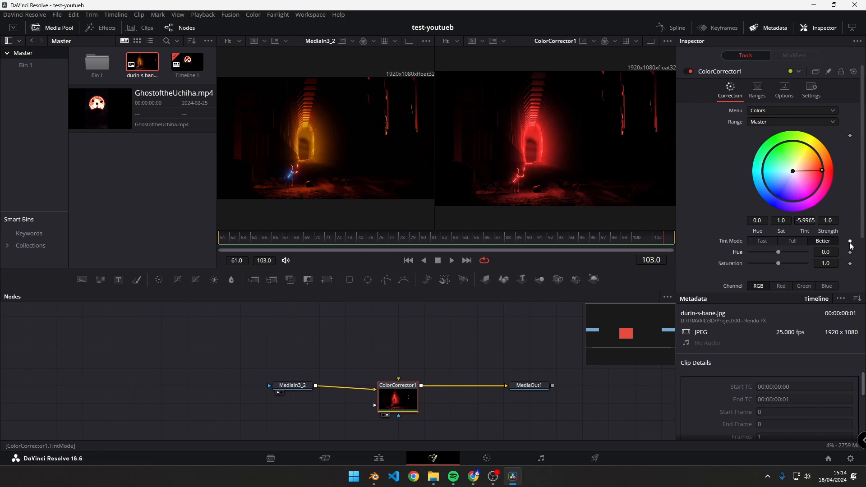
- Add a keyframe for ColorCorrector1's color wheel tint at frame 62
scroll(850, 245, down, 3)
scroll(851, 261, up, 3)
click(234, 244)
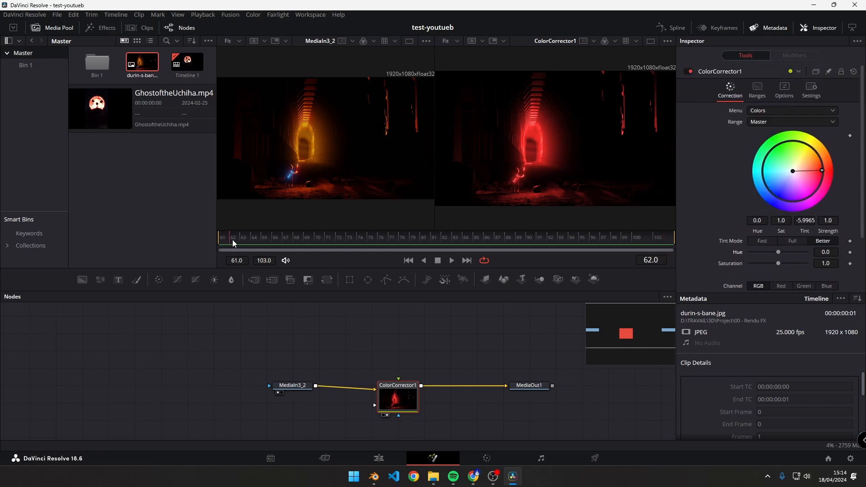
click(850, 136)
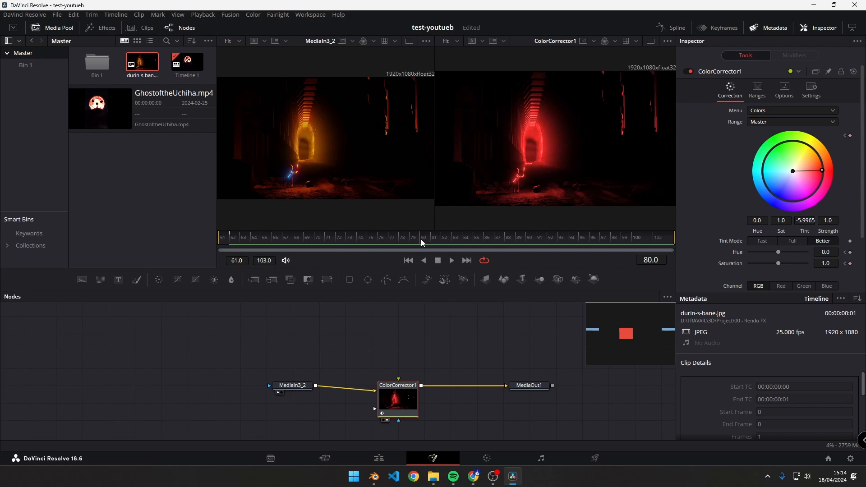
- Change ColorCorrector1's tint to blue (-6.4540) at frame 80 and scrub between the keyframes to preview the color animation
drag(816, 201, 729, 189)
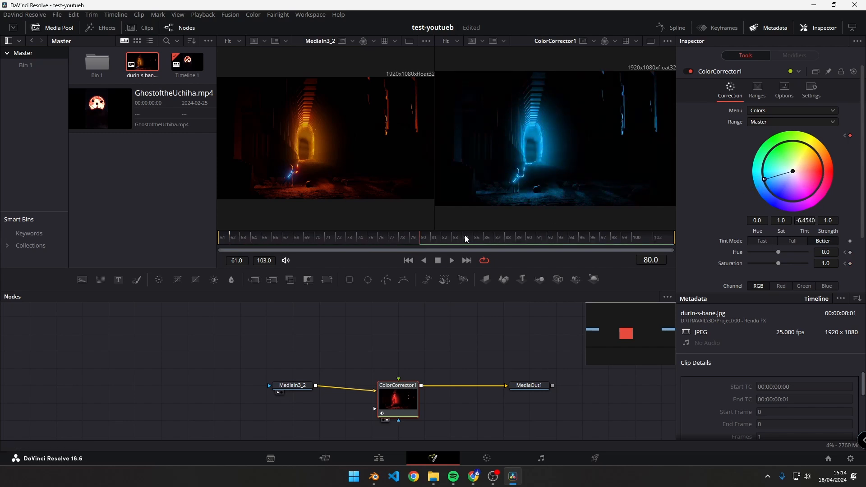
click(412, 239)
key(Left)
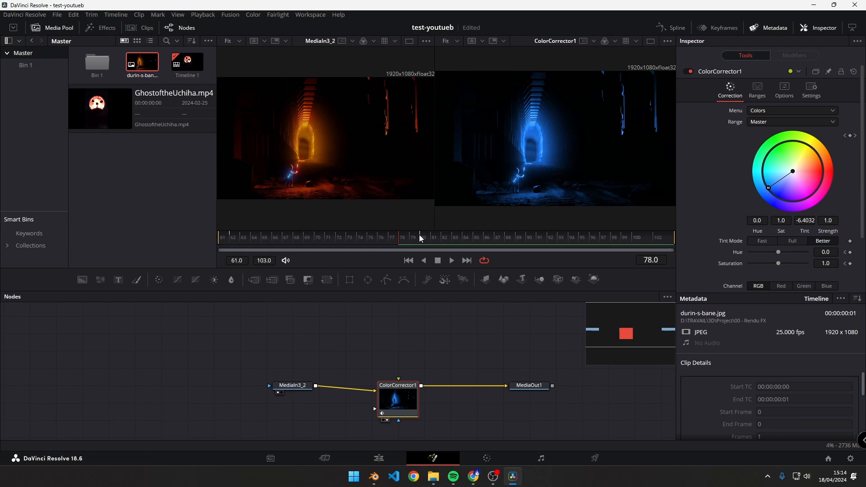
drag(275, 244, 358, 244)
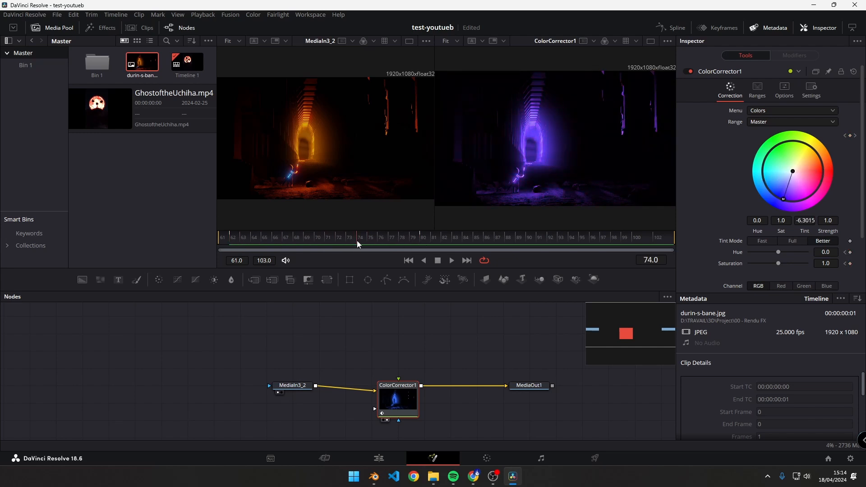
- Try ColorCorrector1's Contrast at 0.0 and at 3.0 without keyframes, scrubbing the timeline to check the effect across frames
scroll(775, 209, down, 3)
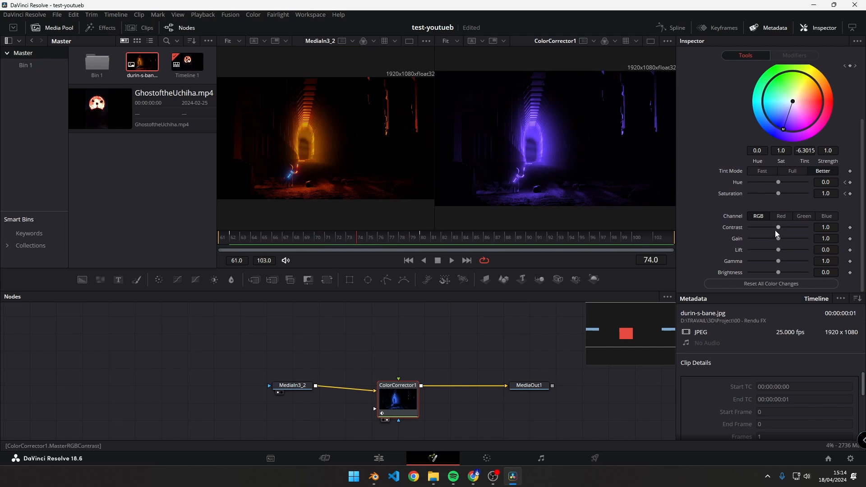
drag(778, 227, 734, 229)
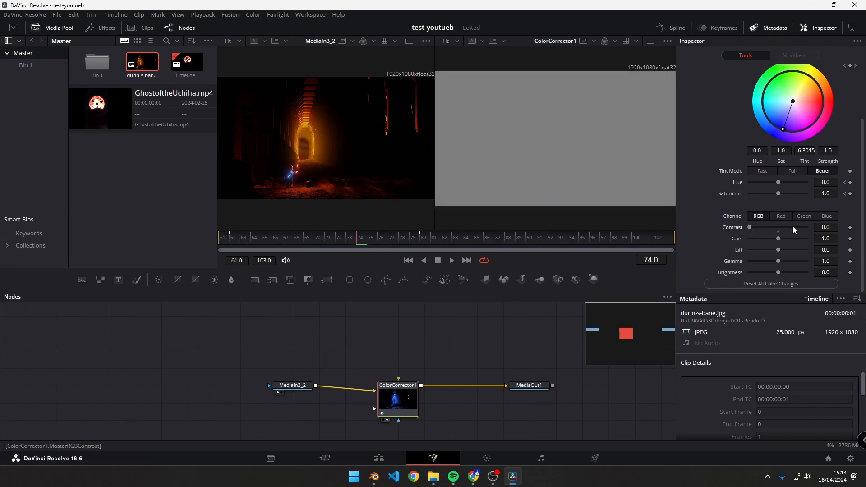
drag(359, 242, 558, 241)
drag(750, 227, 815, 228)
drag(604, 238, 235, 249)
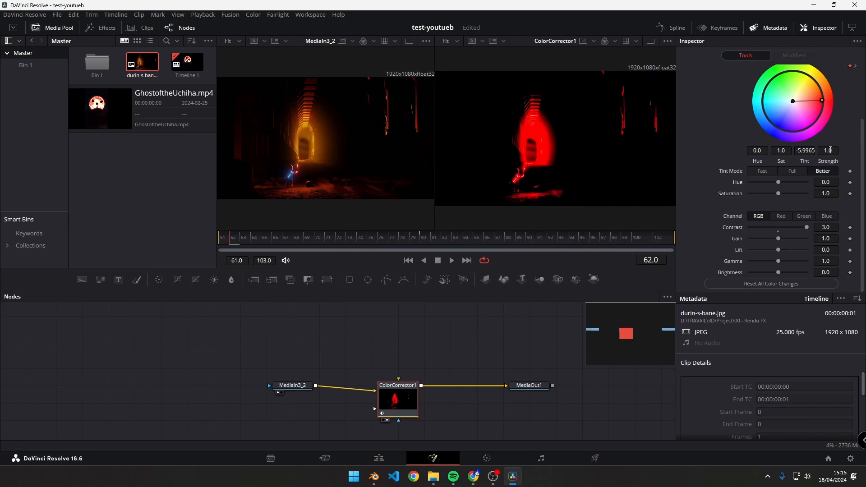
scroll(816, 265, up, 2)
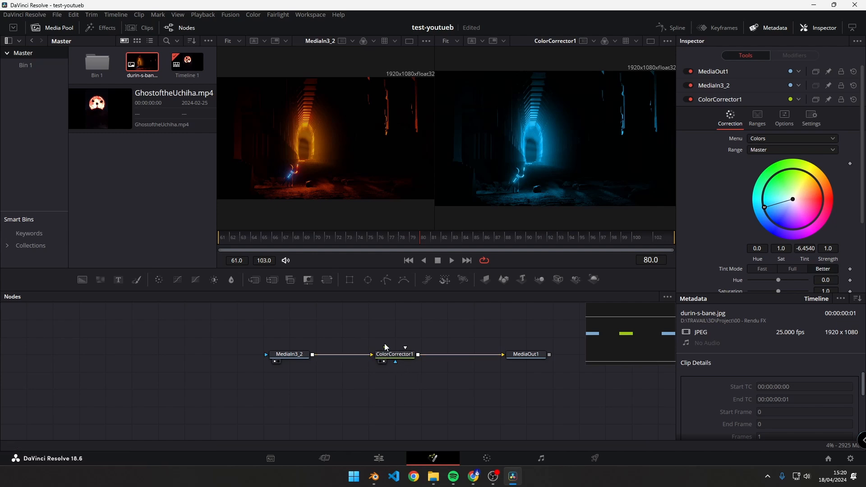
- Add an Ellipse mask node below ColorCorrector1 and connect its output to ColorCorrector1's Effect Mask input
click(285, 356)
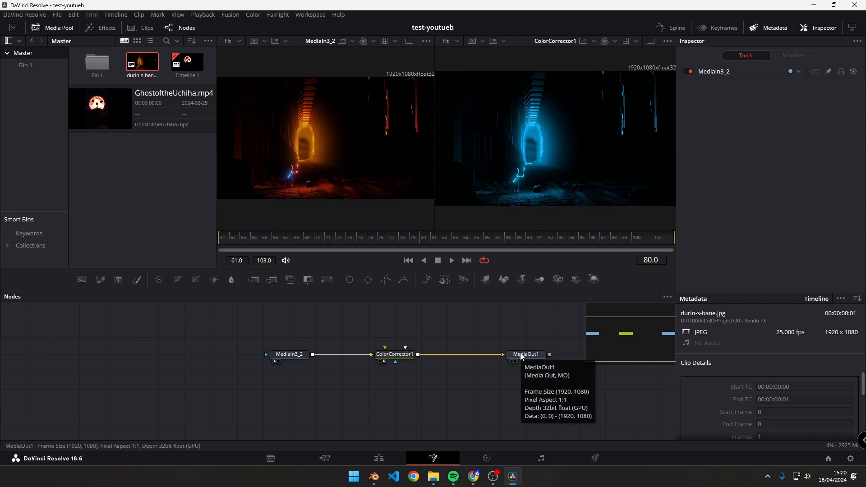
drag(359, 329, 414, 370)
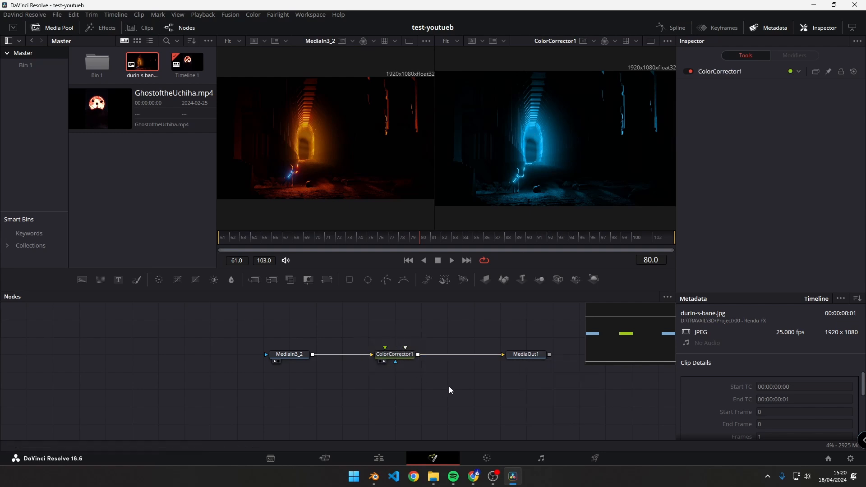
key(shift+space)
text(corr)
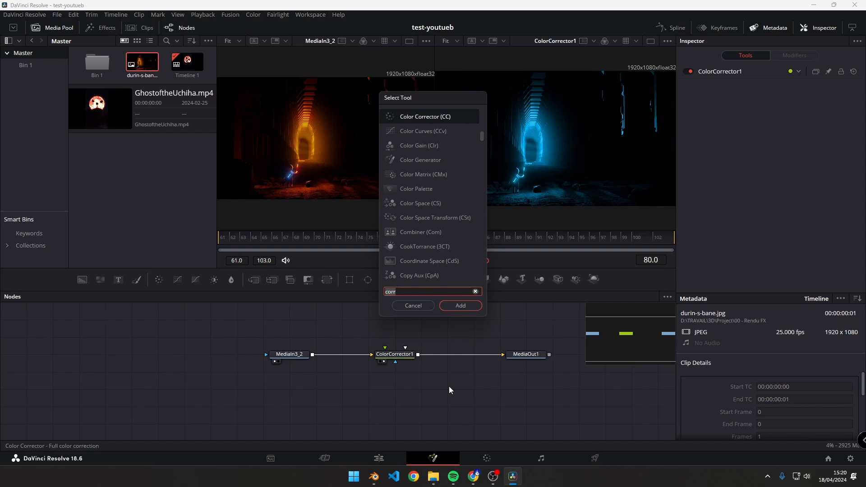
text(el)
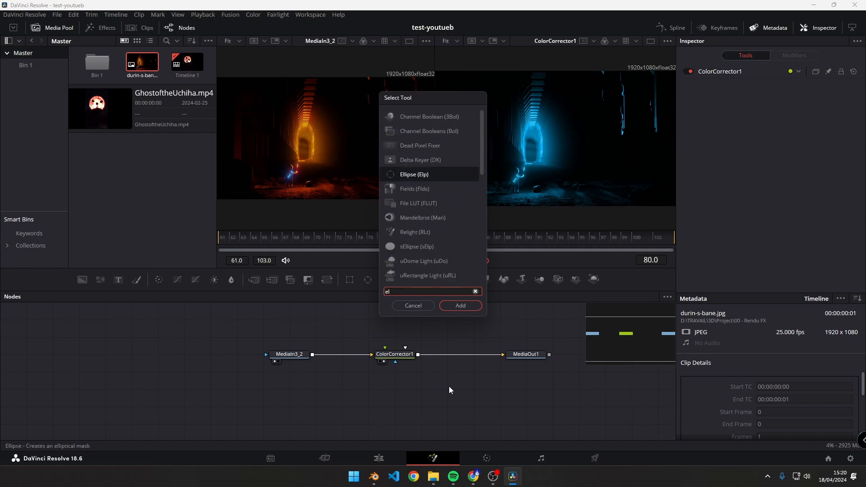
key(Return)
drag(410, 405, 357, 423)
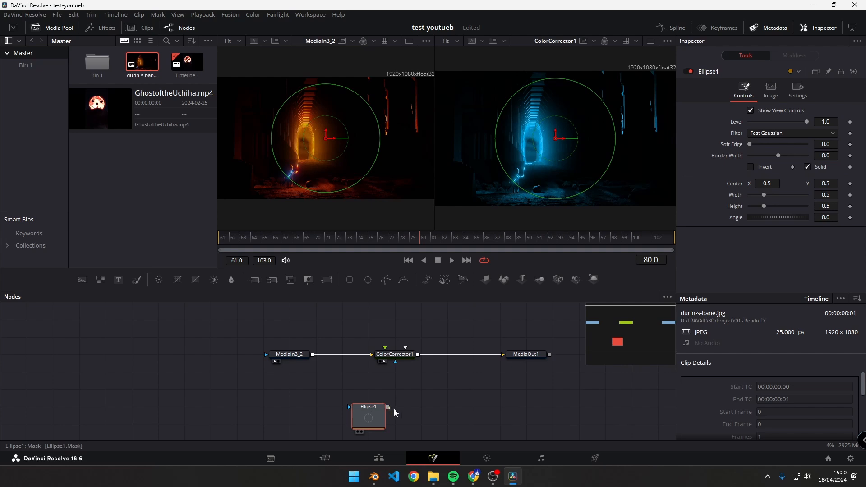
drag(394, 409, 396, 365)
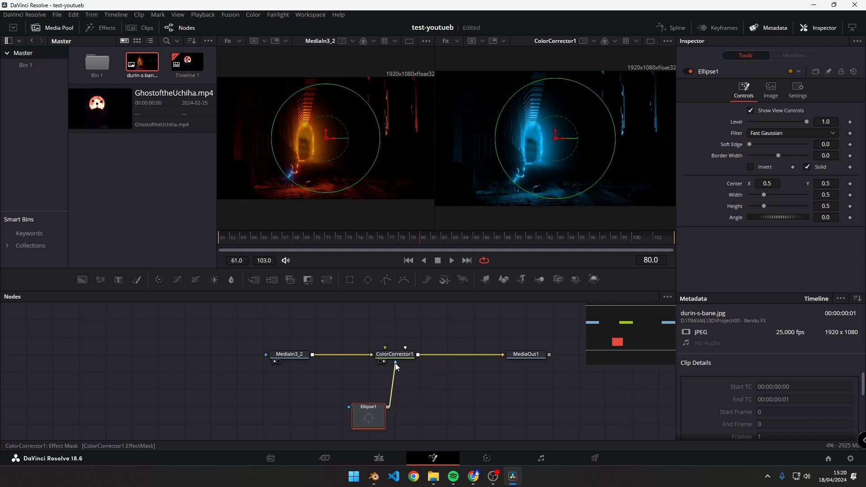
- Reshape the Ellipse1 mask into a wide oval about 0.648 wide and 0.408 high
click(447, 389)
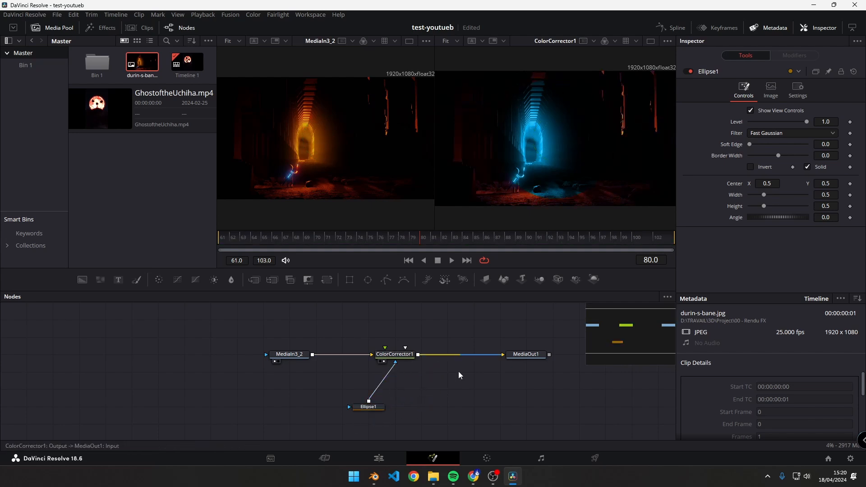
click(370, 406)
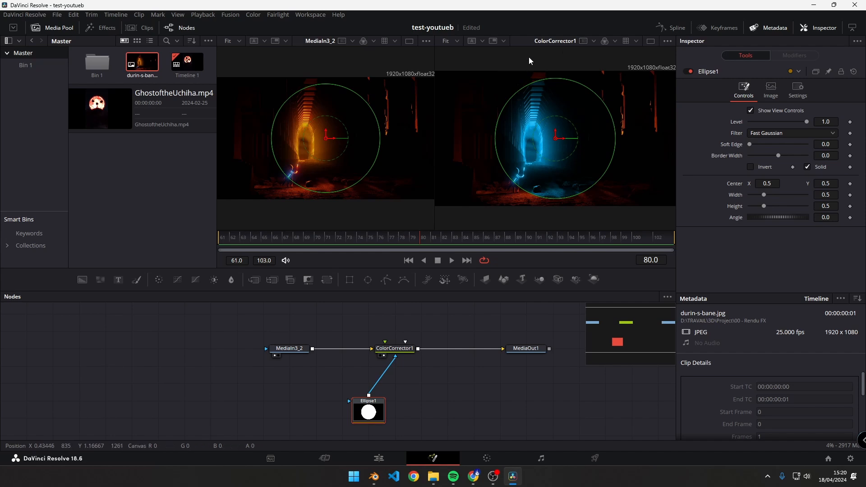
drag(616, 139, 634, 143)
drag(559, 79, 553, 89)
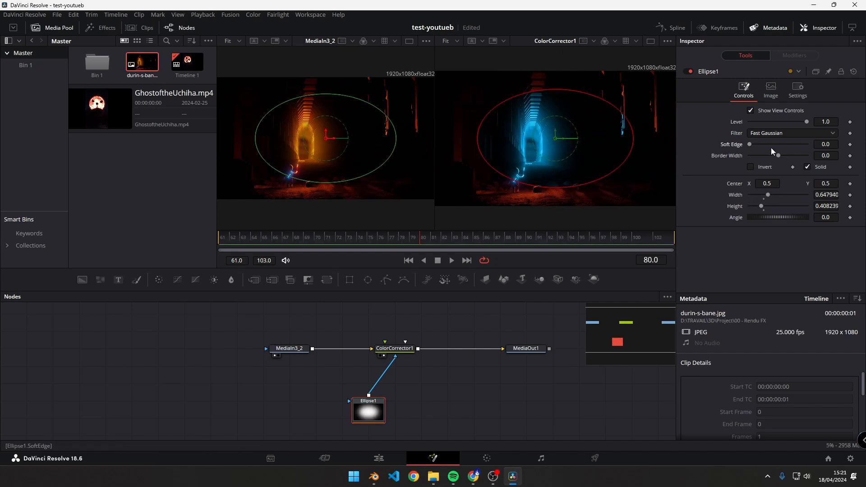
- Feather Ellipse1 with a Soft Edge of about 0.1008 and invert the mask so the correction applies outside the oval
drag(750, 144, 775, 155)
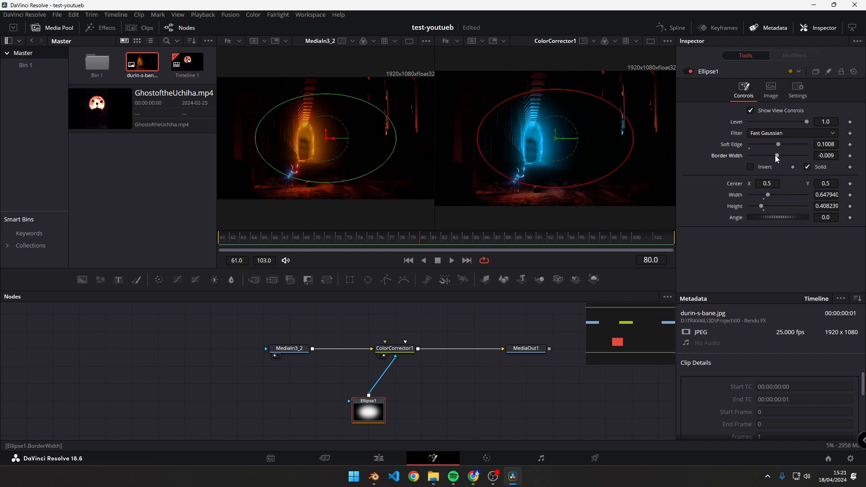
click(750, 167)
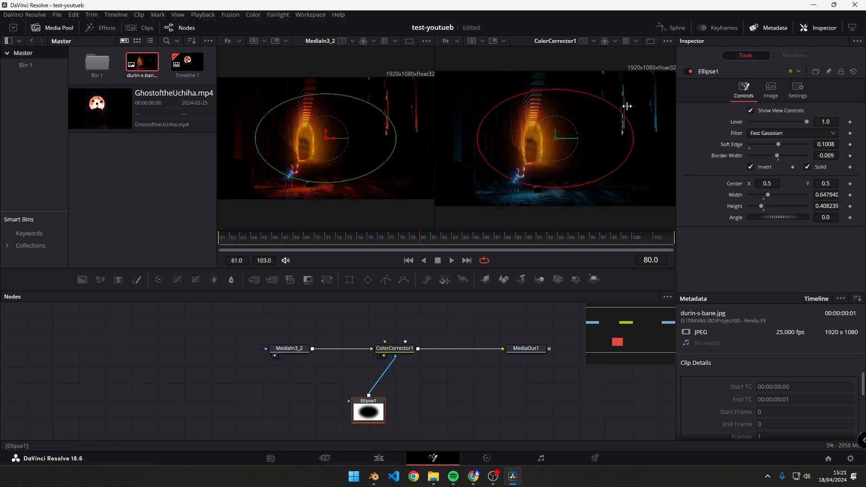
click(751, 166)
click(750, 167)
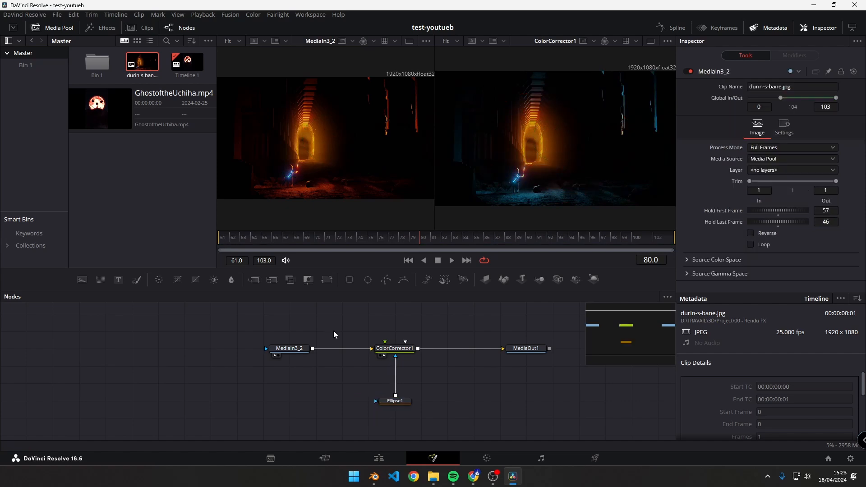
- Load MediaOut1 into the second viewer, check the masked result on the Edit page and return to the Fusion page
drag(355, 326, 425, 359)
click(403, 349)
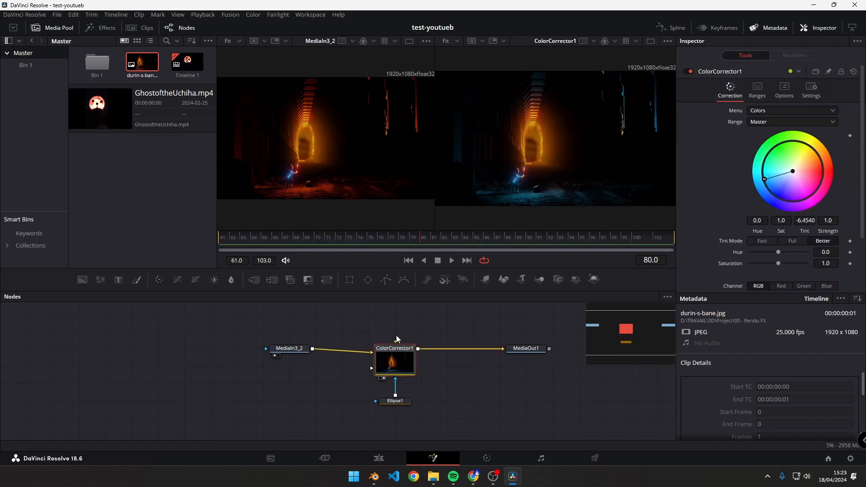
click(397, 401)
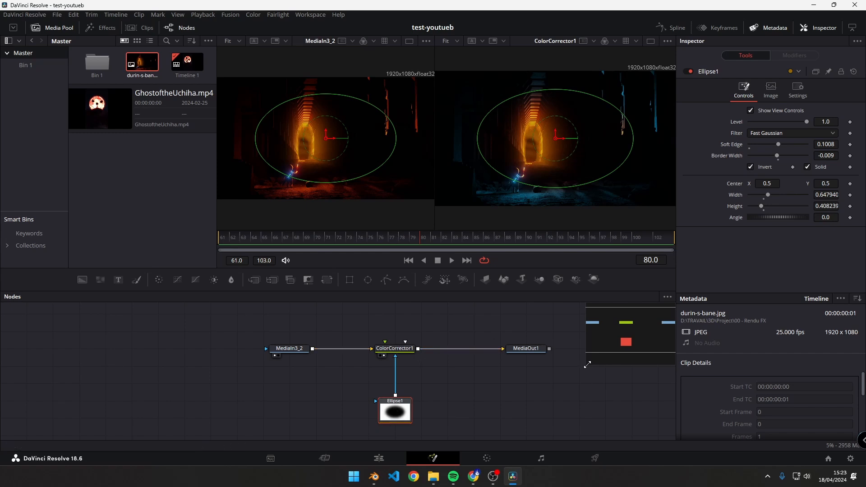
click(514, 356)
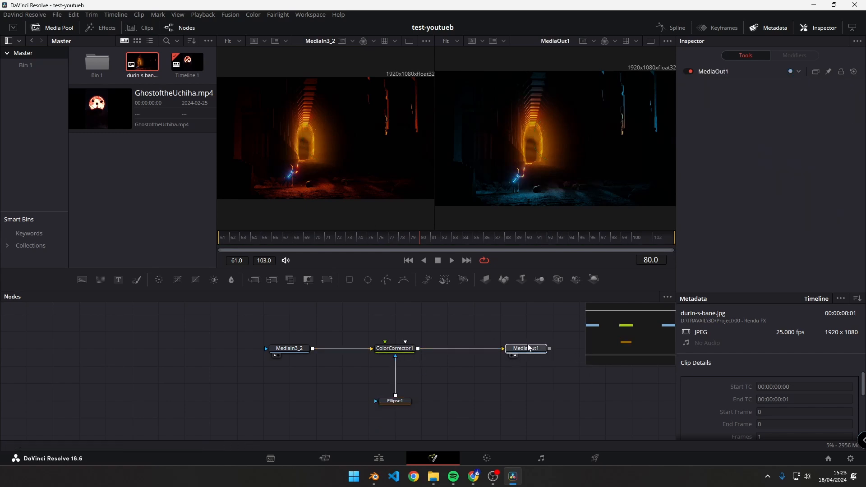
click(377, 458)
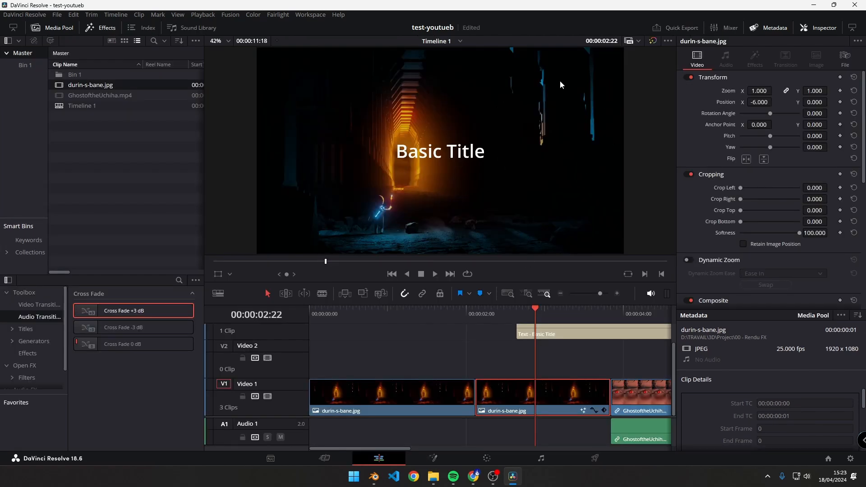
key(shift+5)
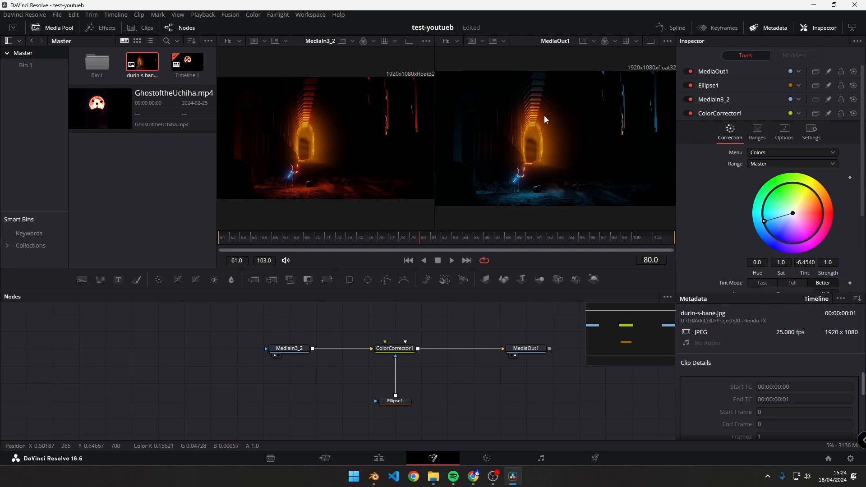
- Bring dragon.png from File Explorer into the node graph and shift ColorCorrector1 with Ellipse1 closer to MediaIn3_2 to make room
click(429, 479)
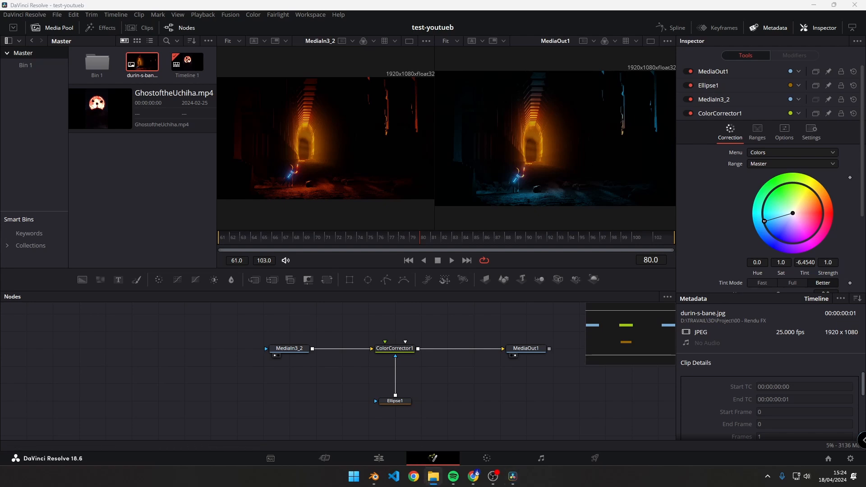
drag(526, 351, 476, 406)
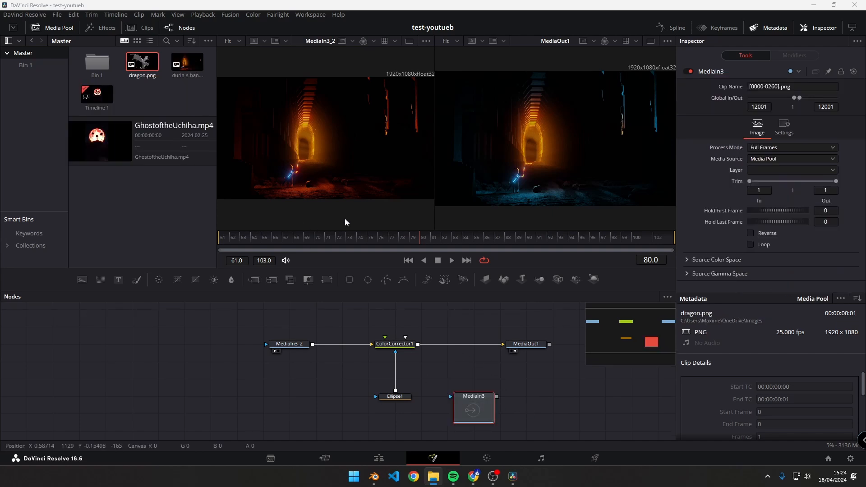
click(332, 389)
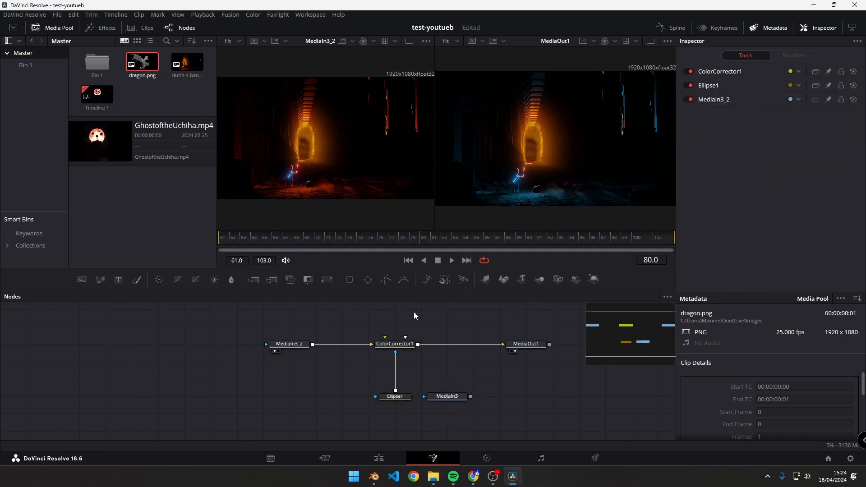
drag(413, 312, 371, 415)
drag(394, 344, 342, 344)
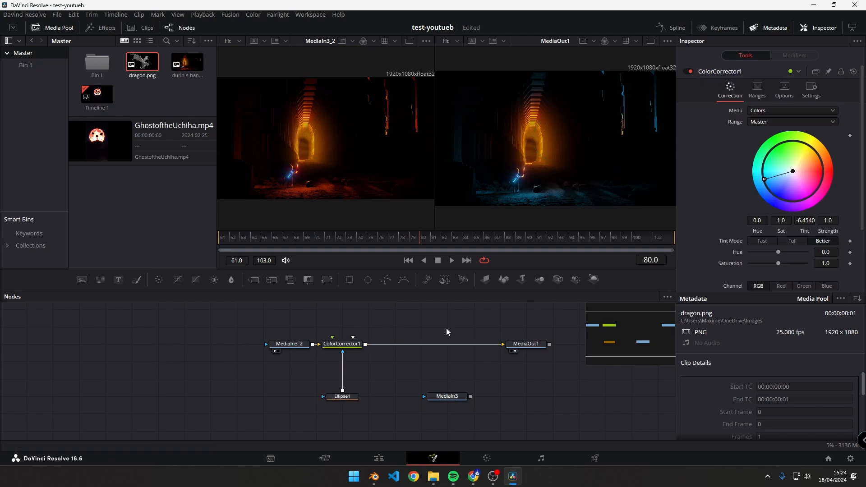
- Add a Merge node between ColorCorrector1 and MediaOut1, and space out the surrounding nodes with MediaIn3 below it
key(shift+space)
text(merge)
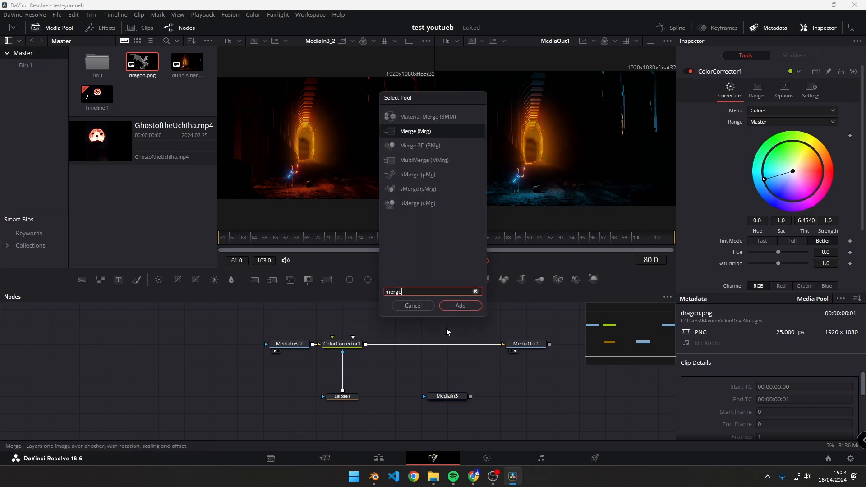
key(Return)
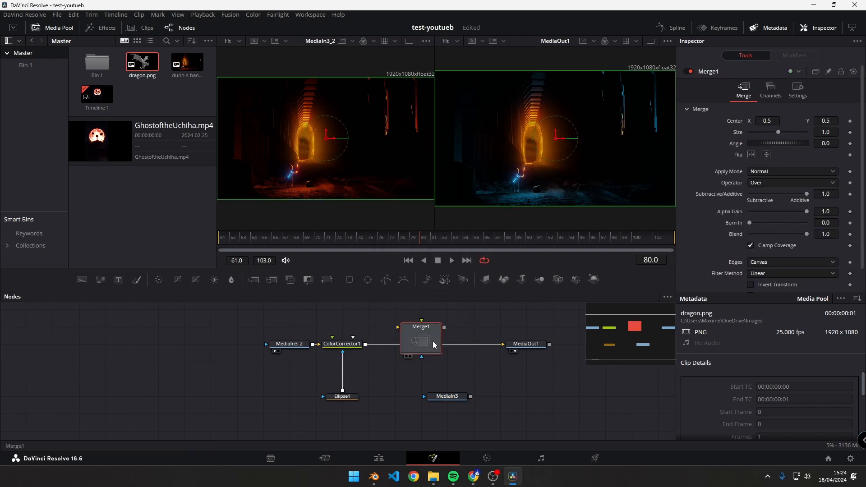
mouse_move(447, 355)
mouse_down()
mouse_move(421, 359)
mouse_move(456, 366)
mouse_up()
click(456, 335)
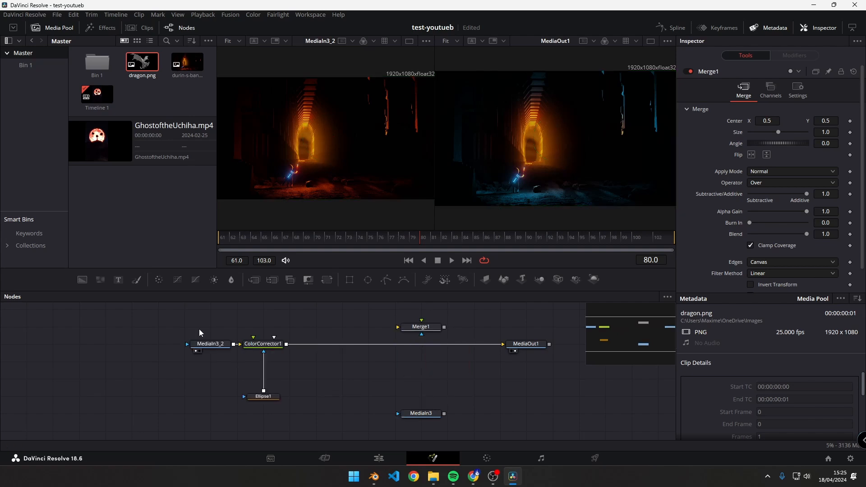
drag(155, 327, 321, 428)
mouse_move(418, 427)
mouse_down()
mouse_move(419, 395)
mouse_move(444, 427)
mouse_move(418, 428)
mouse_up()
scroll(414, 407, down, 2)
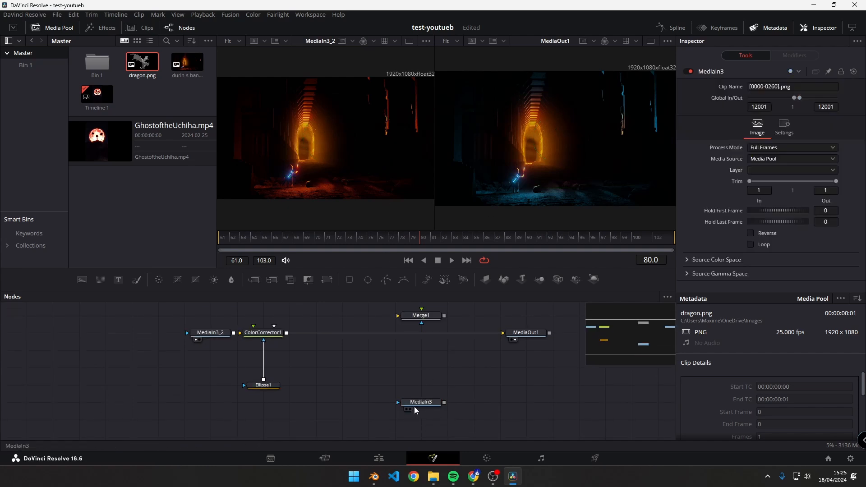
- View MediaIn3 in the second viewer and set its Global In to 0 and Global Out to 103
click(410, 408)
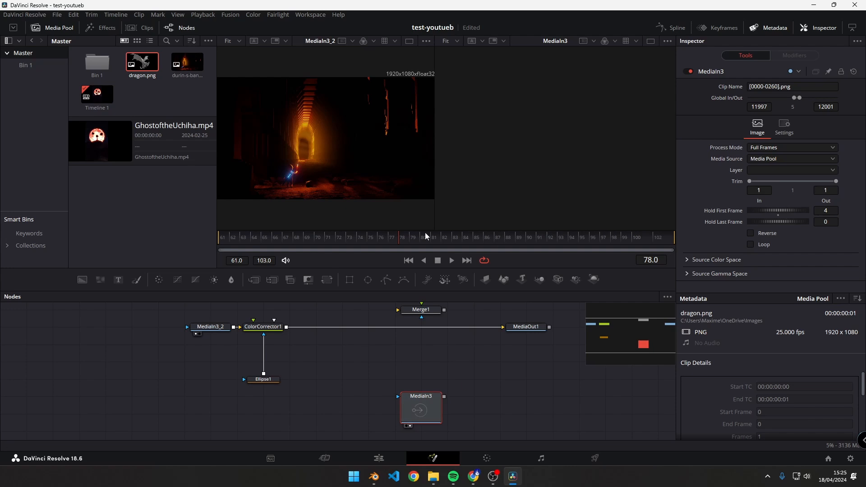
double_click(763, 108)
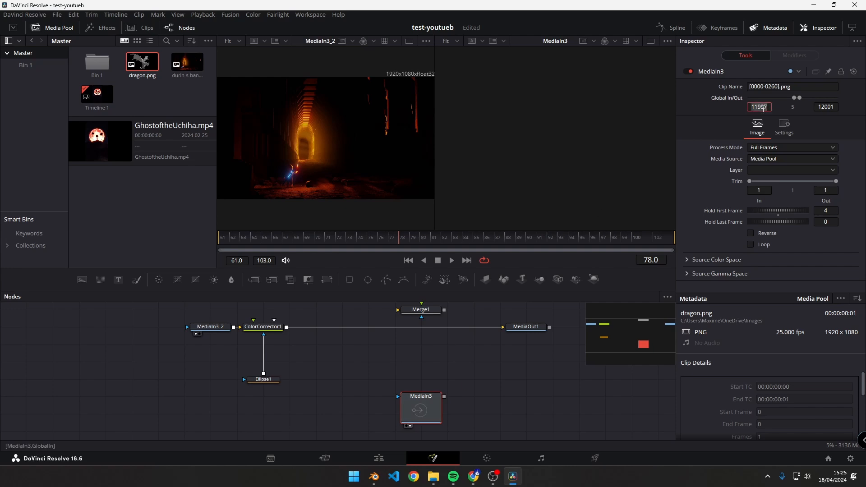
text(0)
key(Tab)
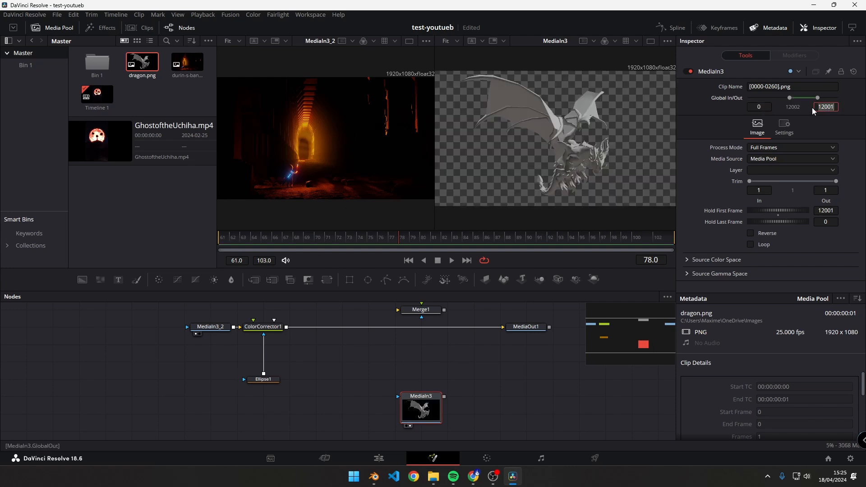
text(103)
key(Tab)
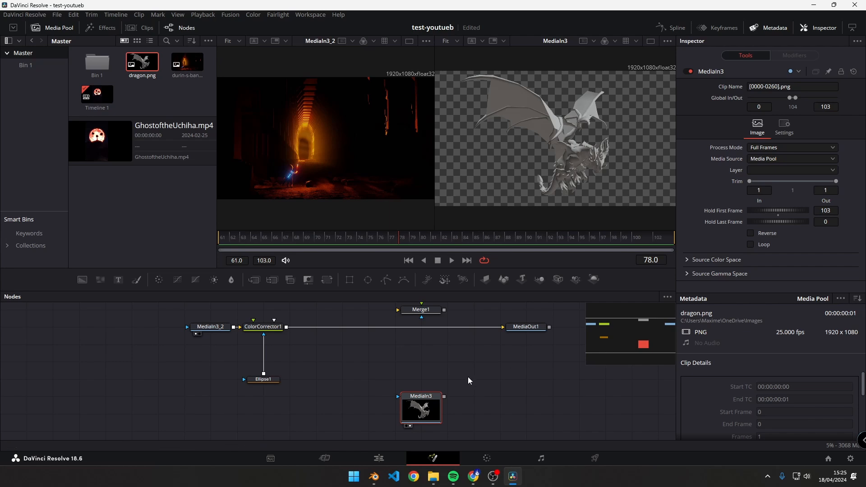
- Connect ColorCorrector1 to Merge1's background and MediaIn3 to its foreground, and display Merge1 in the second viewer
click(420, 345)
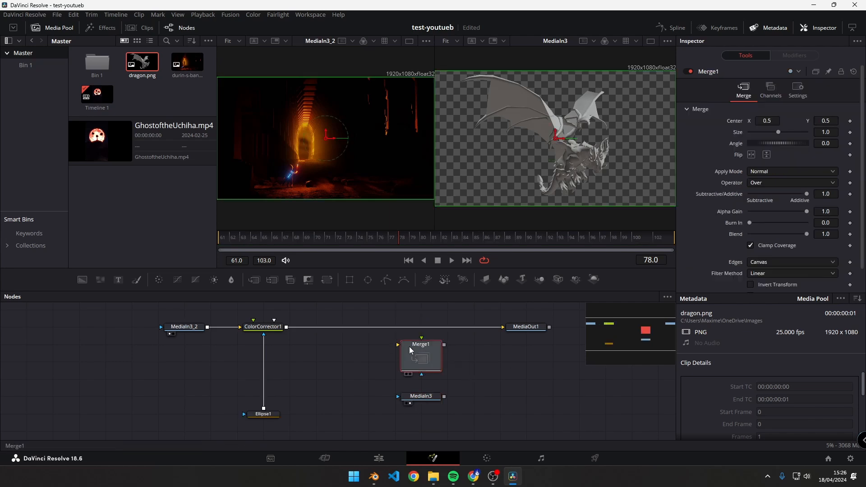
drag(397, 344, 360, 345)
drag(421, 338, 430, 326)
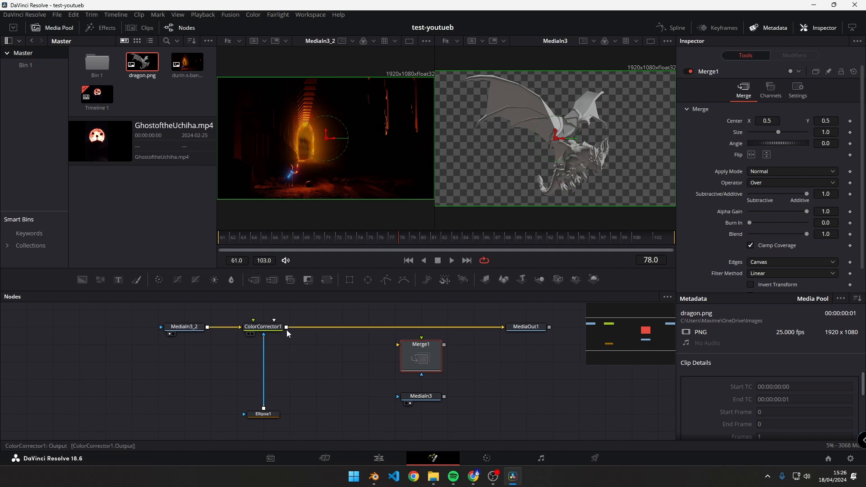
drag(286, 329, 398, 348)
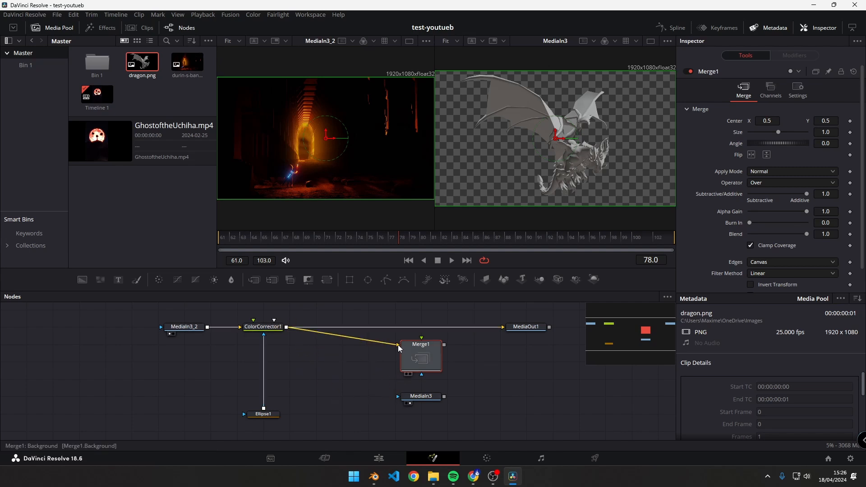
drag(441, 399, 423, 341)
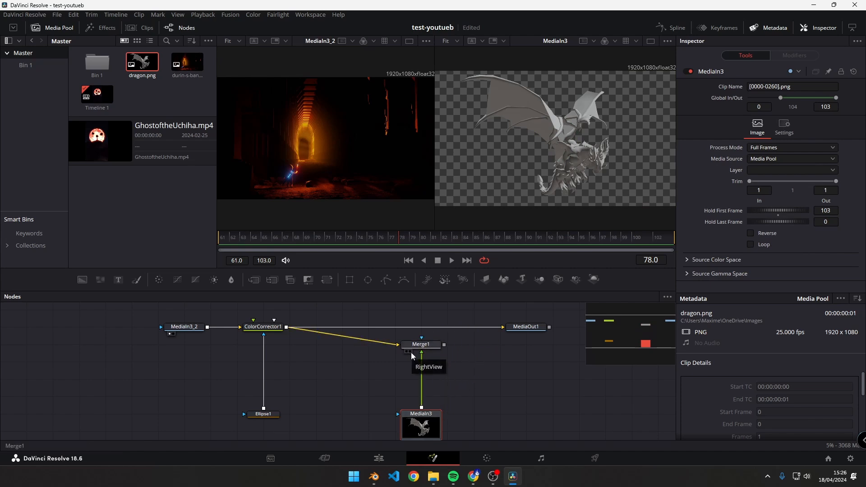
click(410, 352)
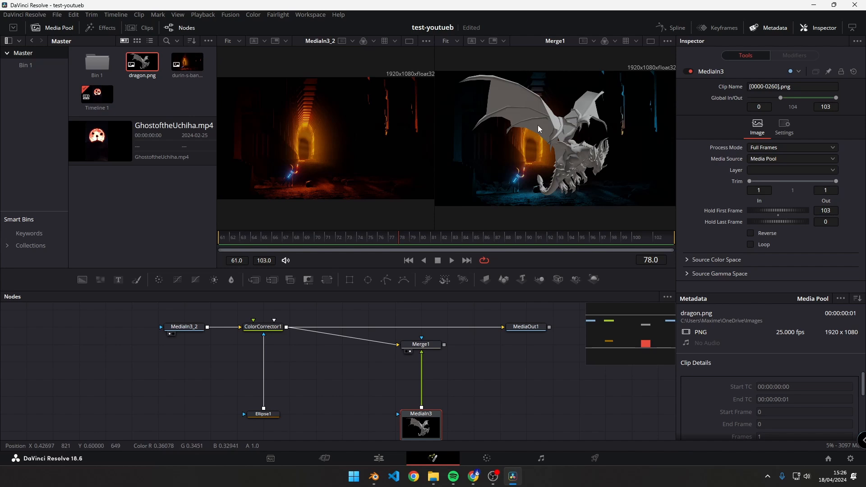
- Connect Merge1's output to MediaOut1 and align Merge1 in line with ColorCorrector1
click(301, 330)
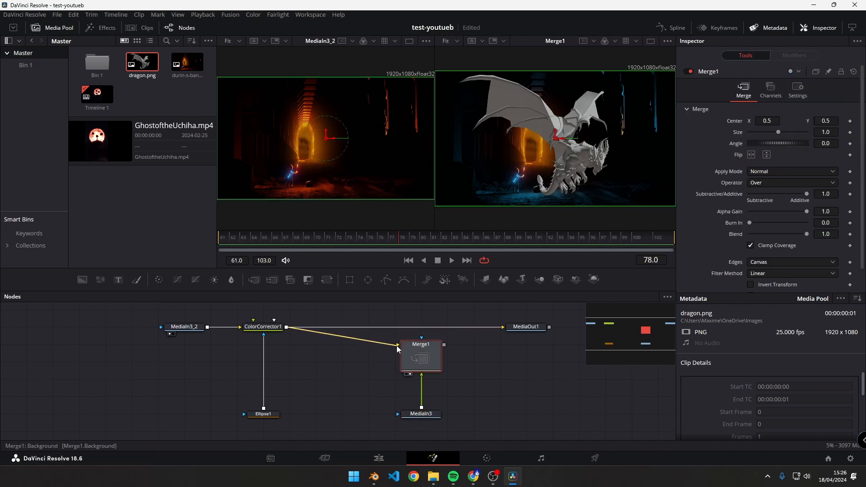
mouse_move(428, 358)
mouse_down()
mouse_move(423, 340)
mouse_move(429, 392)
mouse_move(422, 359)
mouse_up()
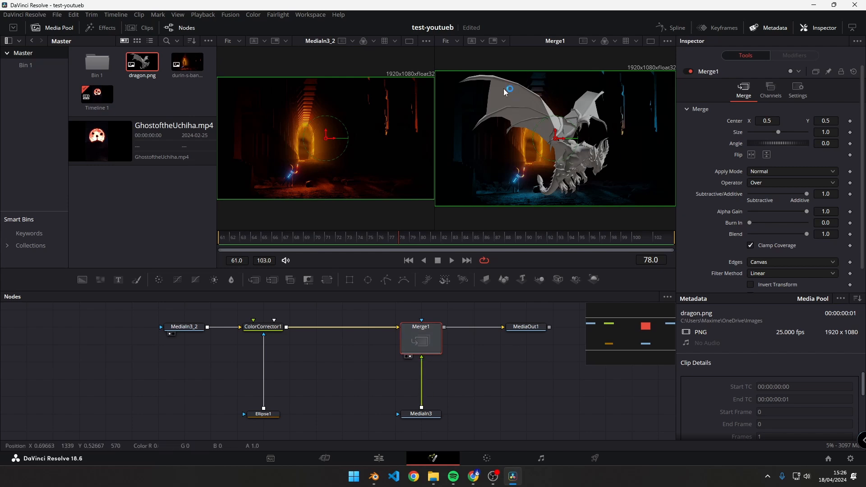
drag(423, 340, 503, 328)
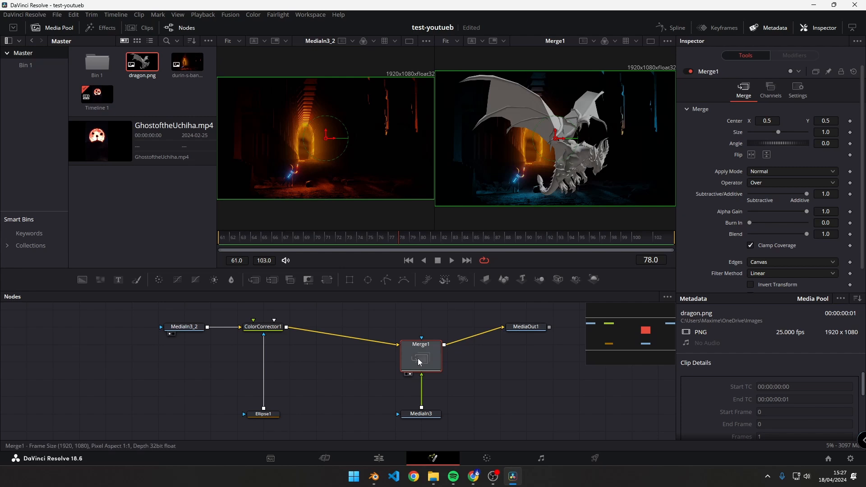
drag(417, 359, 419, 341)
- Set Merge1's Size to 0.64 and Center X to 0.484, and change its Apply Mode to Screen
drag(778, 132, 767, 130)
mouse_move(767, 121)
mouse_down()
mouse_move(817, 121)
mouse_move(703, 121)
mouse_move(781, 121)
mouse_move(753, 121)
mouse_up()
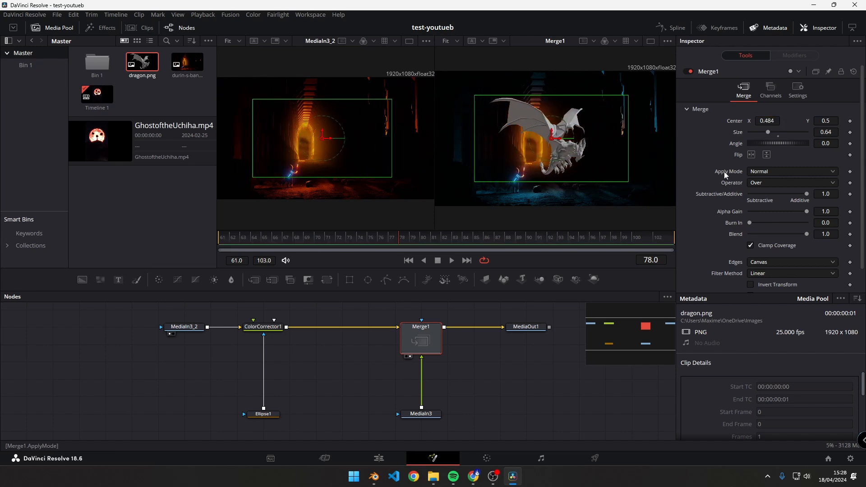
click(768, 172)
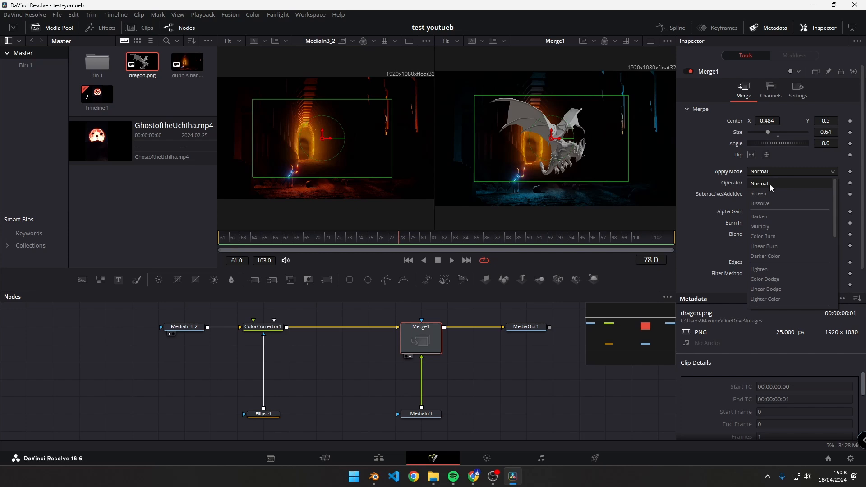
click(770, 192)
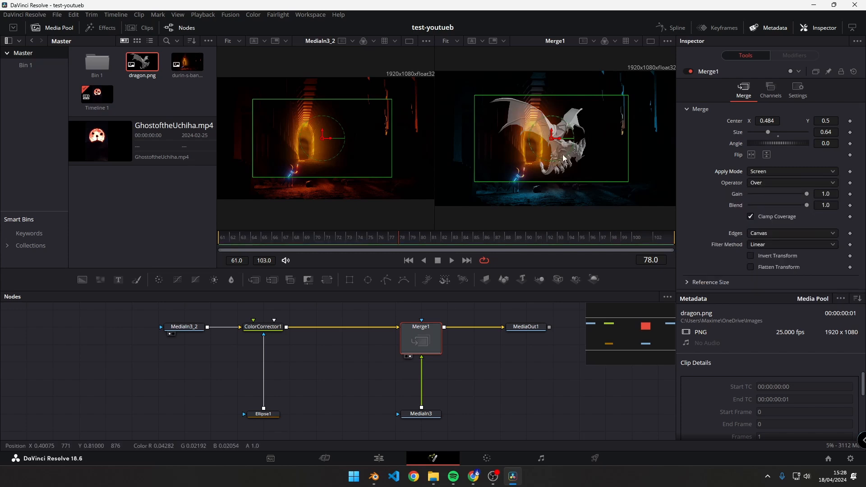
click(786, 173)
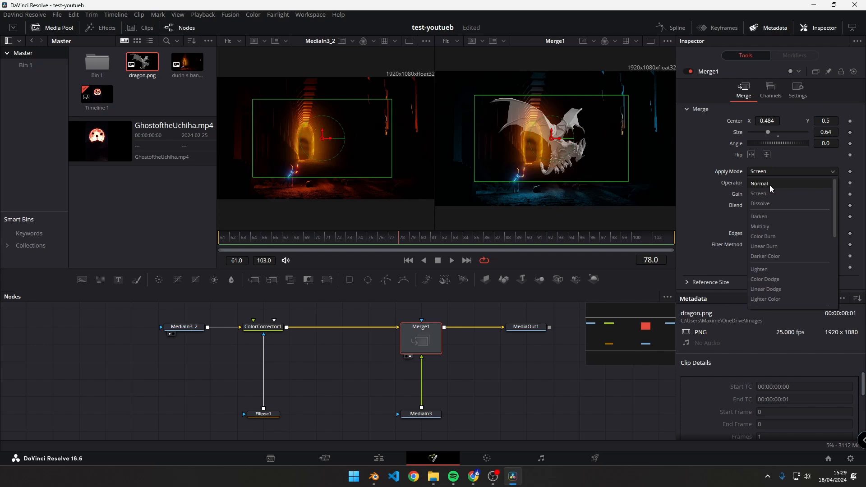
click(754, 194)
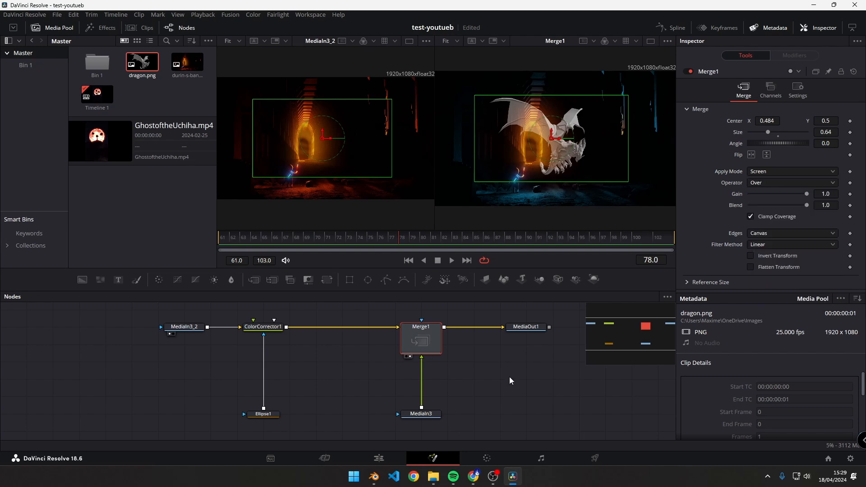
drag(147, 320, 483, 427)
scroll(483, 427, up, 3)
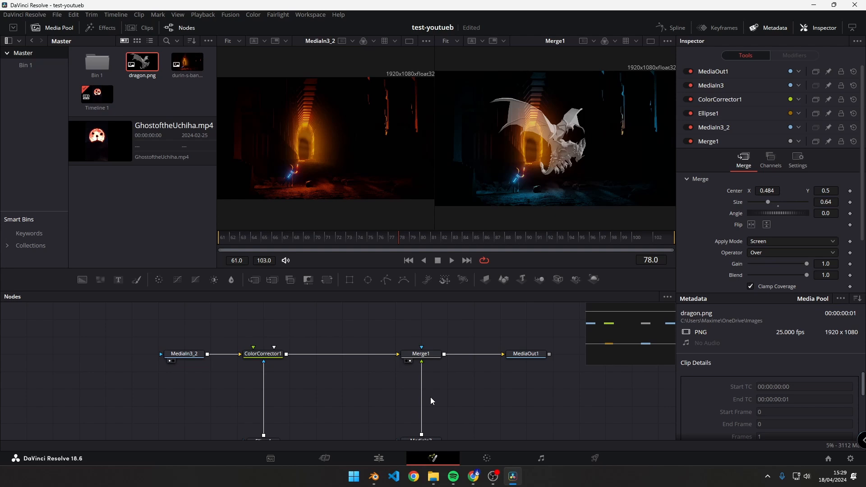
scroll(431, 398, down, 1)
click(422, 327)
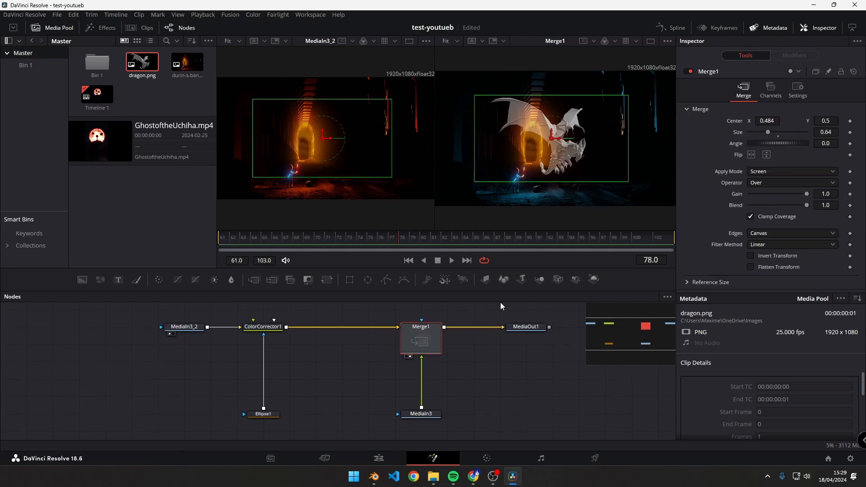
click(487, 395)
- Rename the Merge1 node as fusiondragon
click(433, 327)
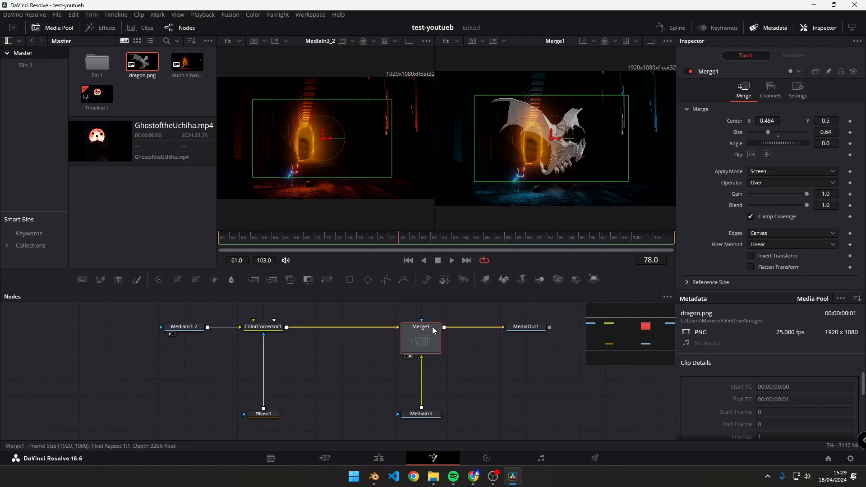
key(F2)
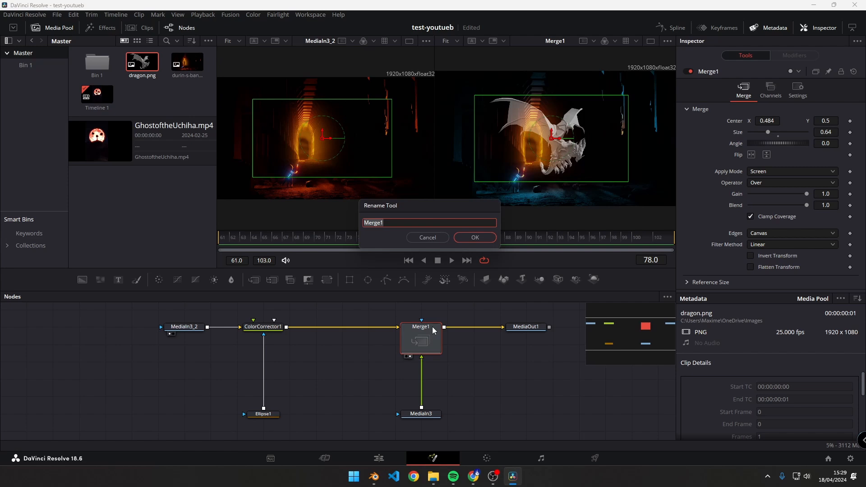
text(fusiondragon)
key(Return)
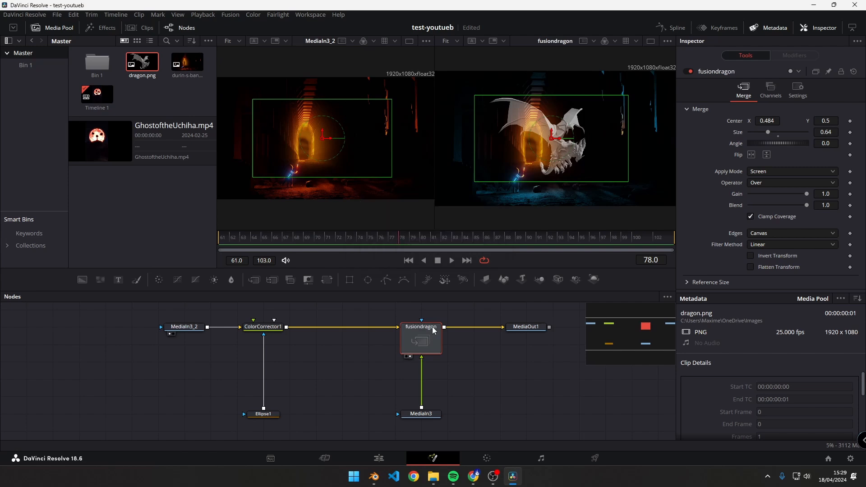
- Rename the MediaIn3 node feeding the merge's foreground as dragon
click(425, 414)
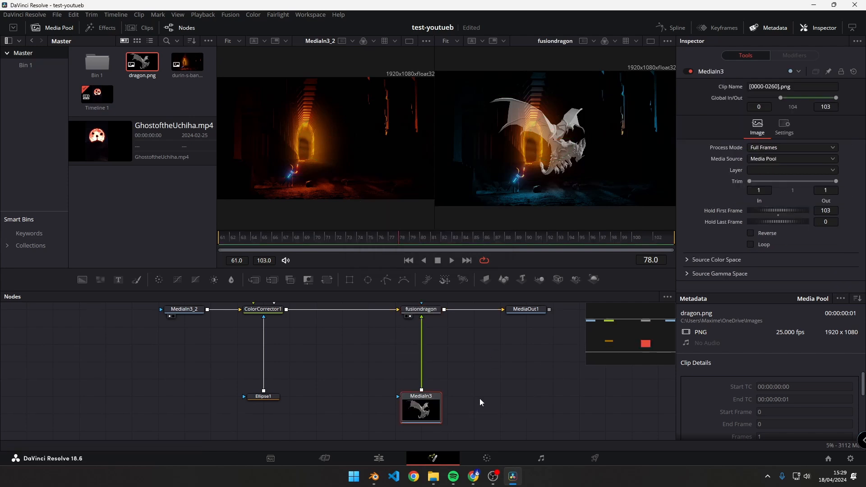
key(F2)
text(d)
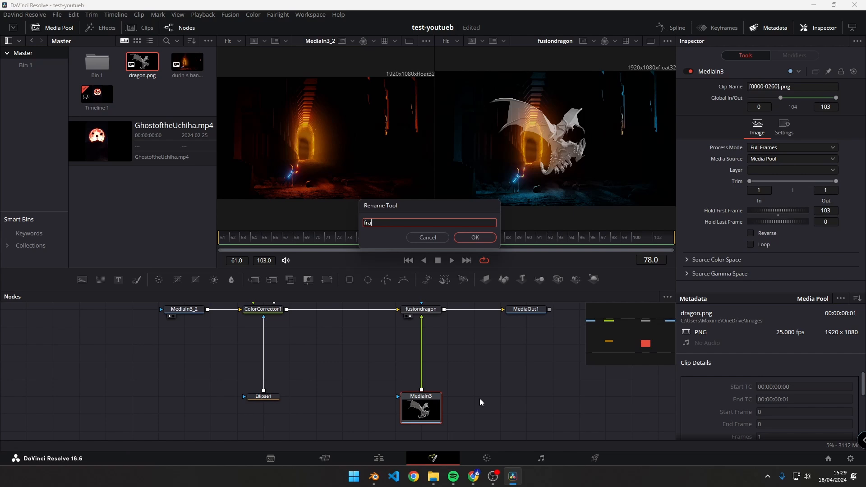
text(ragon)
key(Return)
click(426, 381)
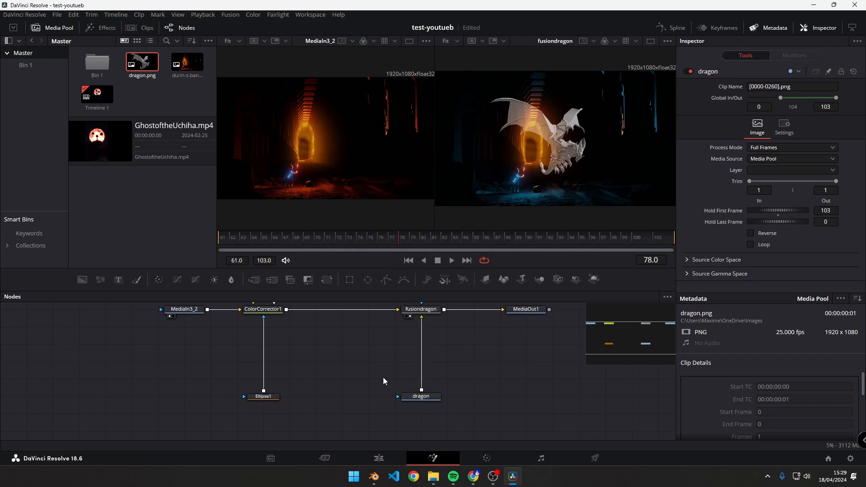
- Rename the MediaIn3_2 node holding durin-s-bane.jpg as moria
click(181, 309)
key(F2)
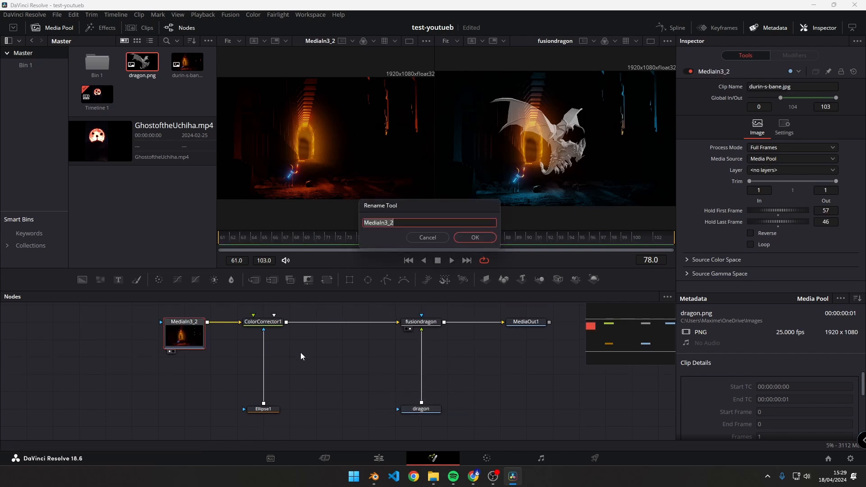
text(moria)
key(Return)
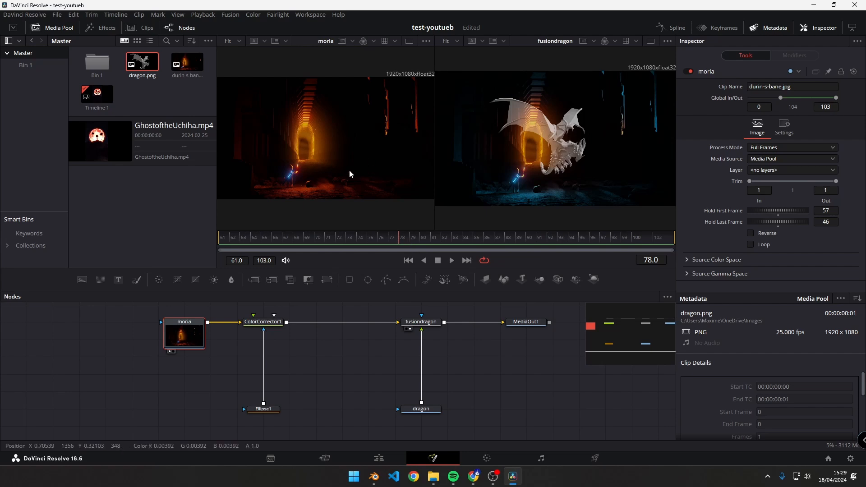
- Rename the ColorCorrector1 node as colorbleu and deselect it
drag(319, 364, 318, 381)
click(264, 338)
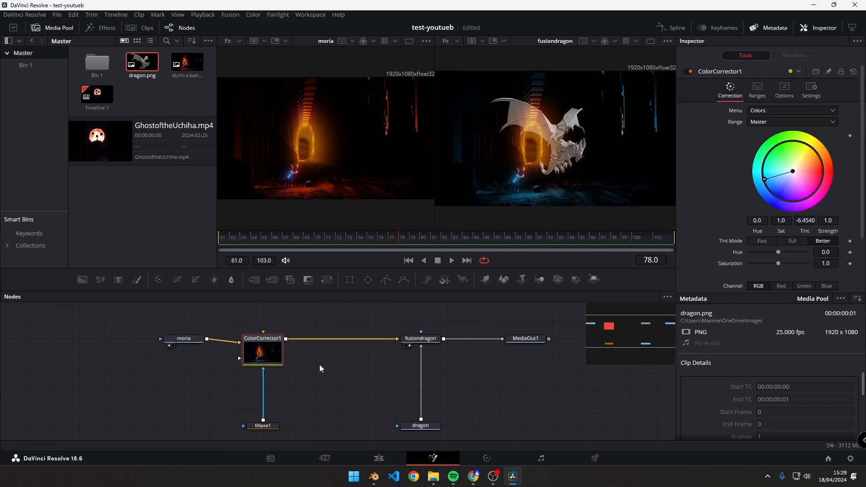
key(F2)
text(correct)
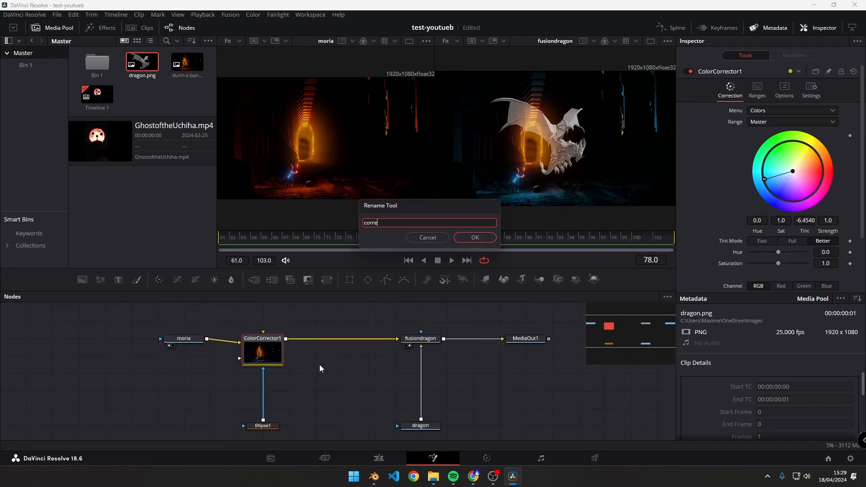
key(BackSpace)
key(BackSpace)
key(BackSpace)
key(BackSpace)
key(BackSpace)
key(BackSpace)
key(BackSpace)
text(colorbleu)
key(Return)
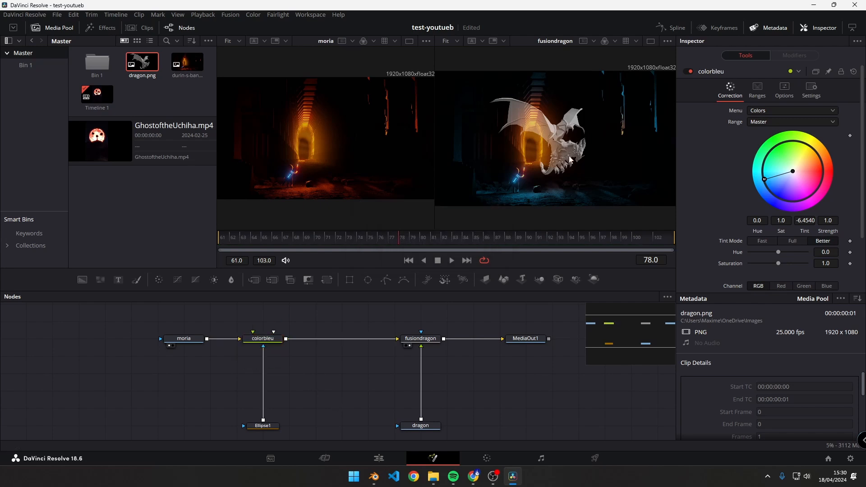
click(250, 432)
click(337, 389)
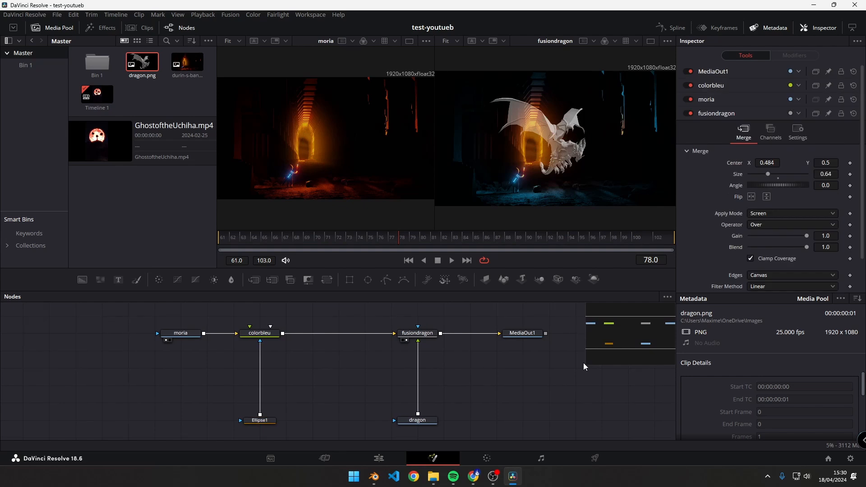